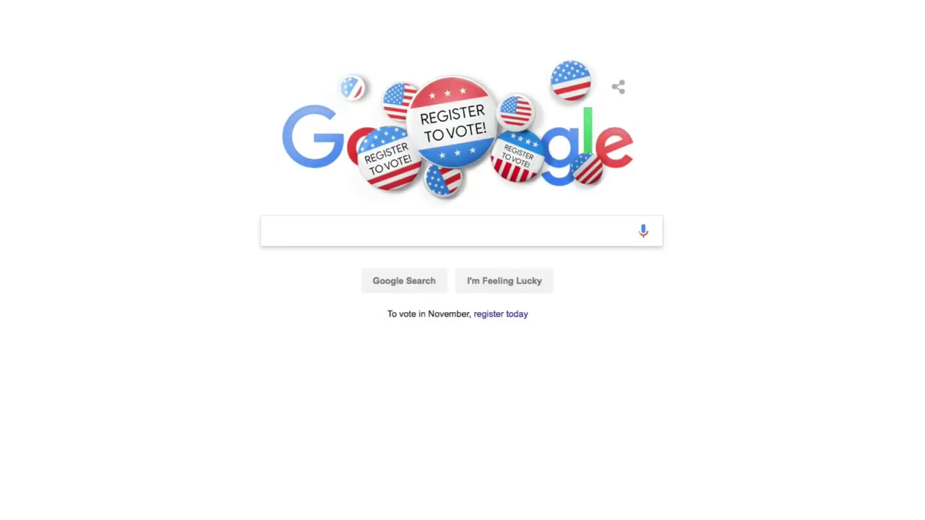
Step: Search Google for 'music xml files' and open the MusicXML website result
{"action": "type", "text": "music xml files"}
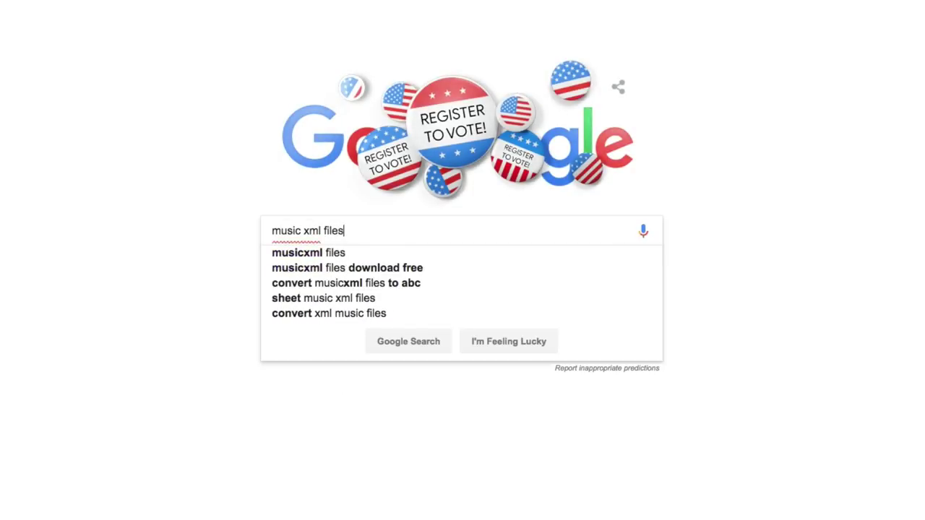
{"action": "left_click", "coordinate": [405, 343]}
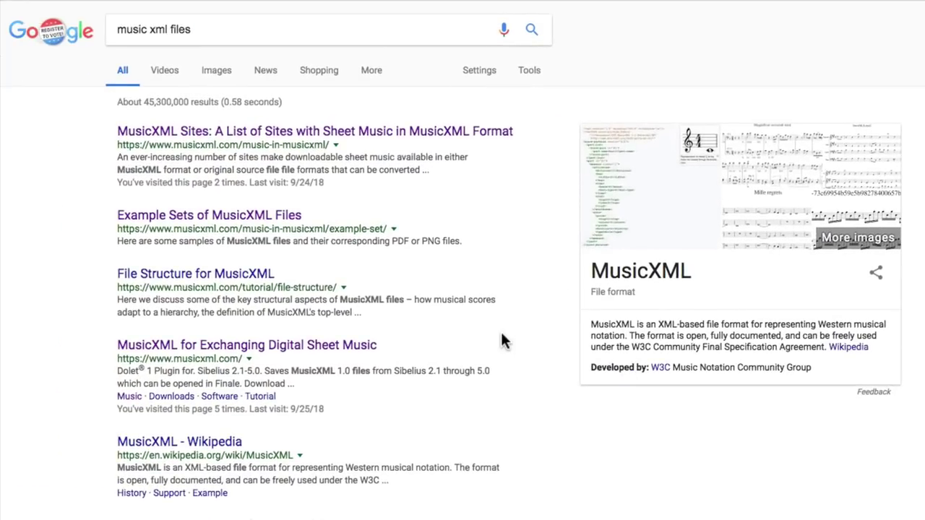
{"action": "left_click", "coordinate": [432, 134]}
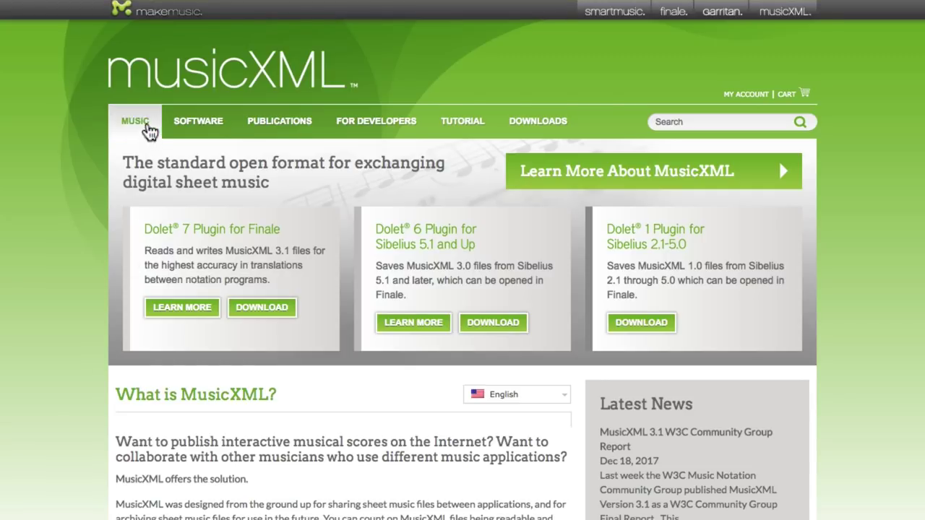
Step: Go to MusicXML's Music listings and follow the MuseScore.com link
{"action": "left_click", "coordinate": [146, 128]}
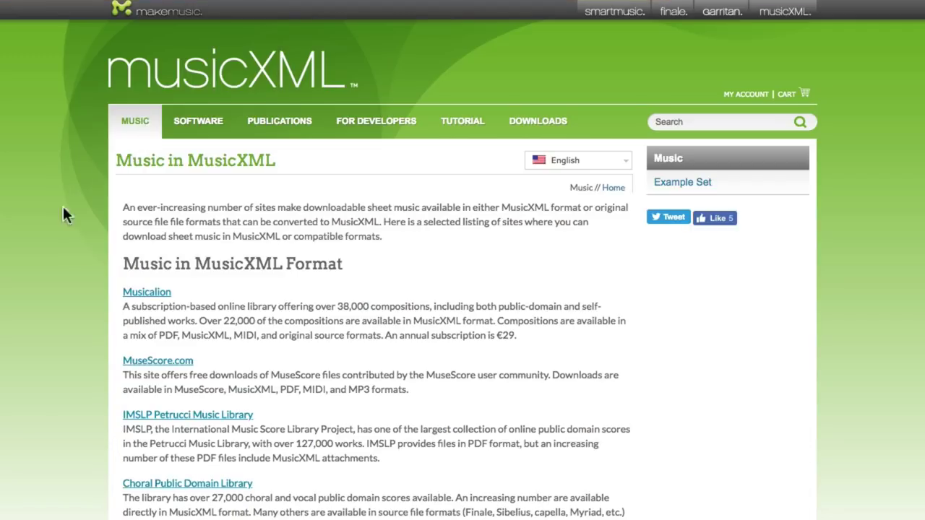
{"action": "left_click", "coordinate": [184, 367]}
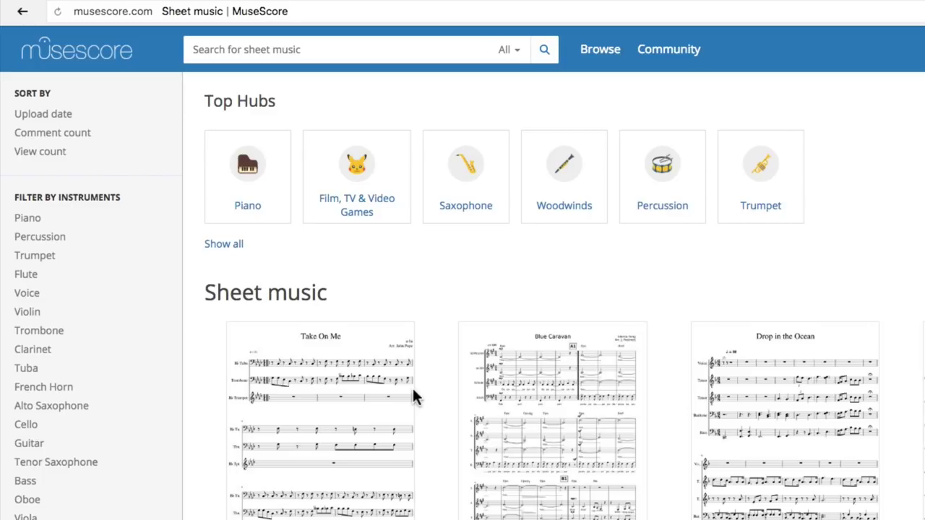
Step: Browse Piano > Easy Piano scores, open Pachelbel's Canon in D and preview it briefly
{"action": "left_click", "coordinate": [251, 179]}
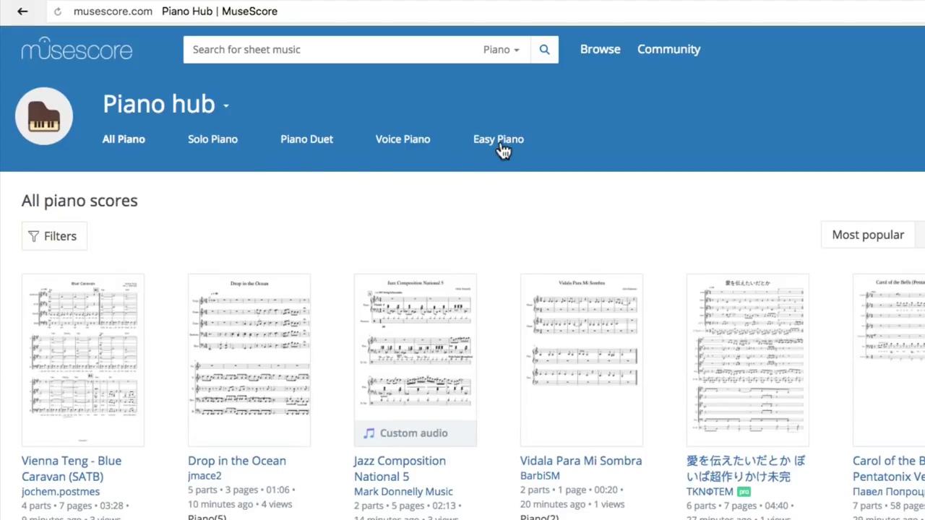
{"action": "left_click", "coordinate": [501, 145]}
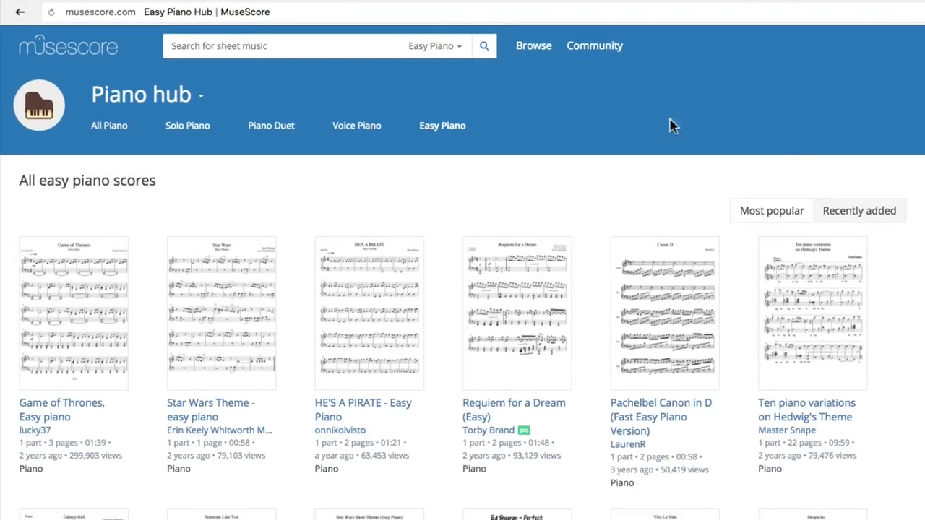
{"action": "left_click", "coordinate": [679, 311]}
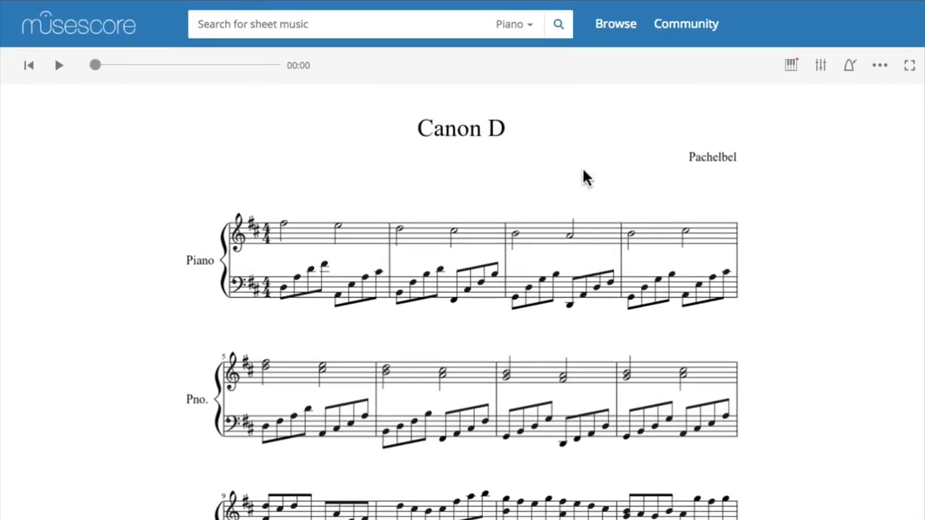
{"action": "left_click", "coordinate": [60, 65]}
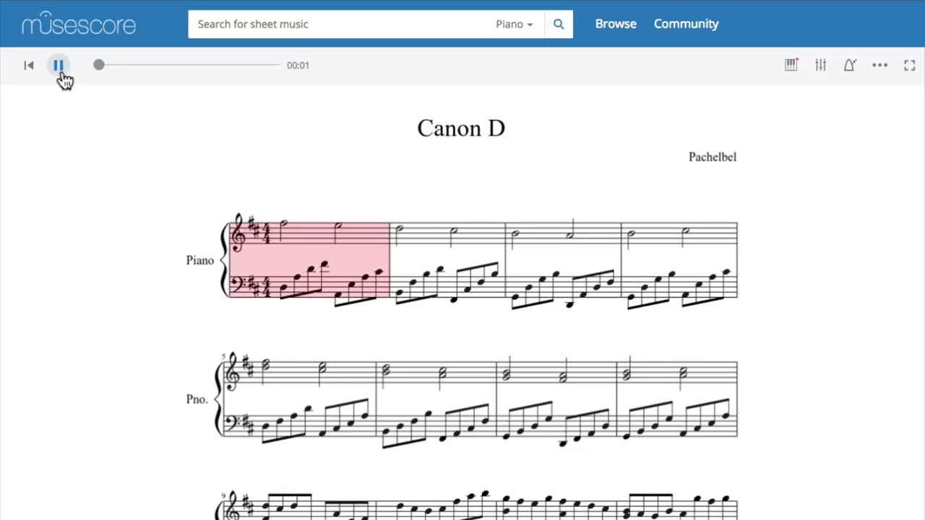
{"action": "left_click", "coordinate": [60, 66]}
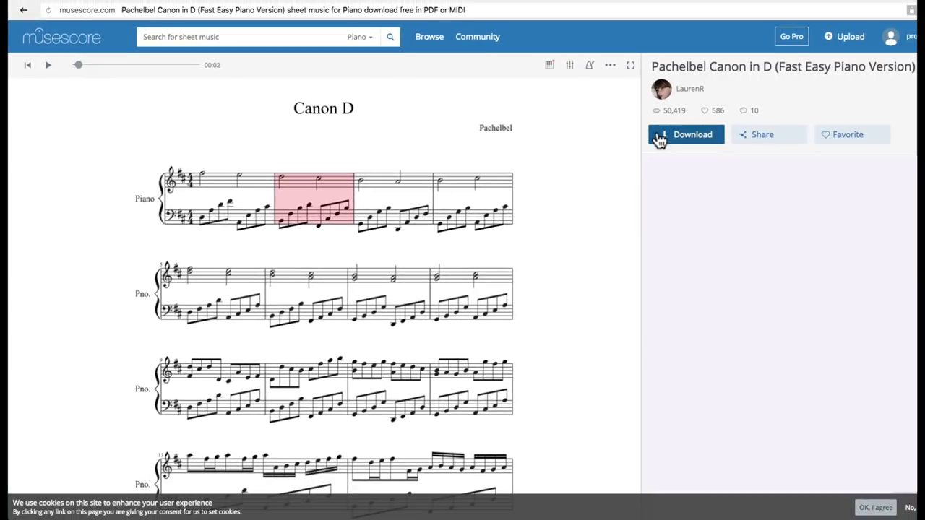
Step: Download the Canon in D score in MusicXML format
{"action": "left_click", "coordinate": [660, 140]}
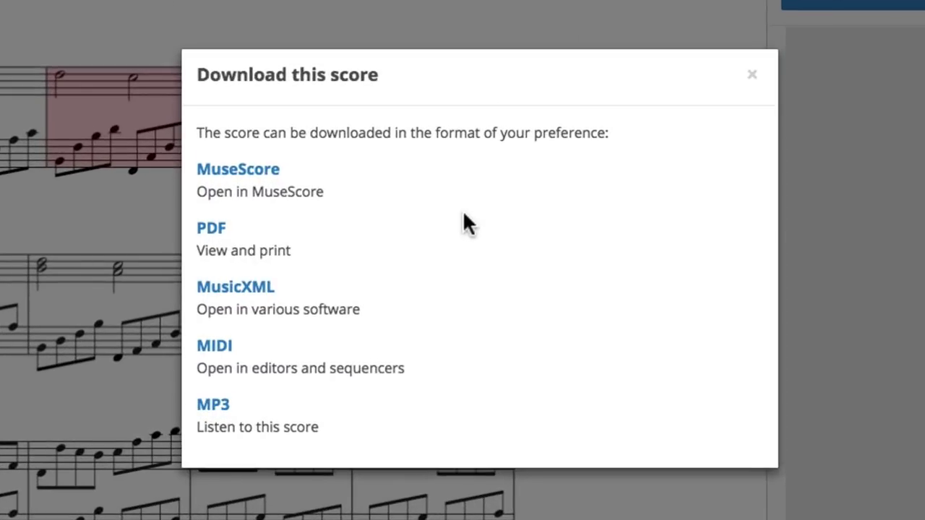
{"action": "left_click", "coordinate": [267, 296]}
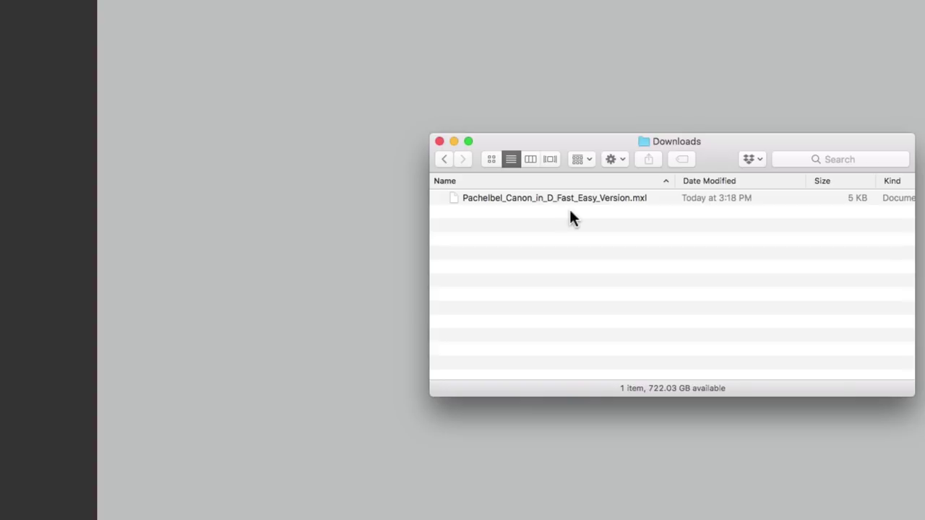
Step: Drag the downloaded Canon in D .mxl file from Finder into REAPER's track area
{"action": "left_click", "coordinate": [514, 198]}
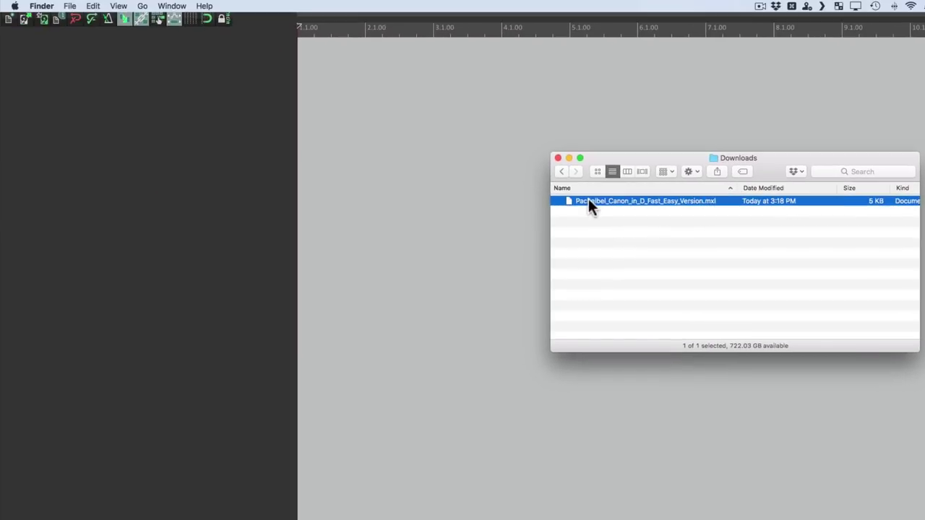
{"action": "left_click_drag", "start_coordinate": [486, 198], "coordinate": [203, 179]}
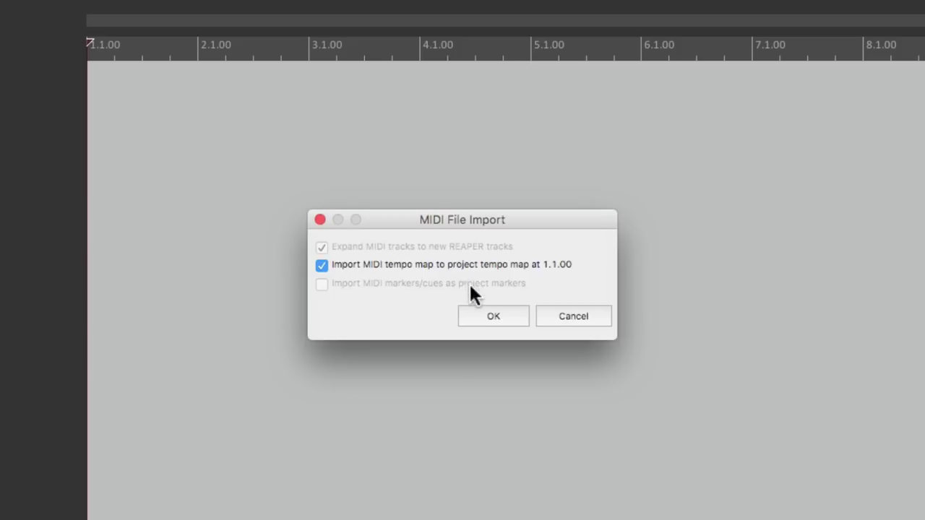
Step: Accept the MIDI file import with the tempo map included
{"action": "left_click", "coordinate": [493, 316]}
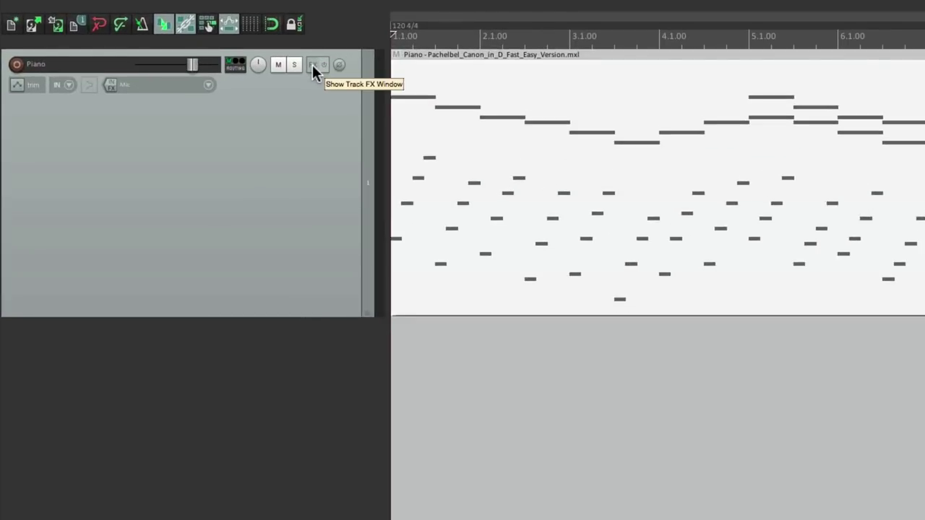
Step: Load the VSTi Piano One instrument on the Piano track and audition the Canon item
{"action": "left_click", "coordinate": [312, 65]}
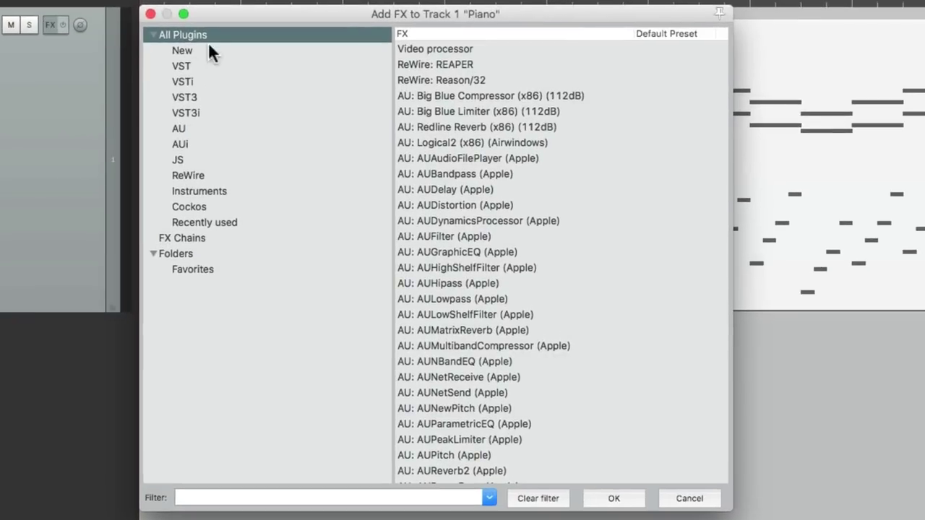
{"action": "left_click", "coordinate": [226, 192]}
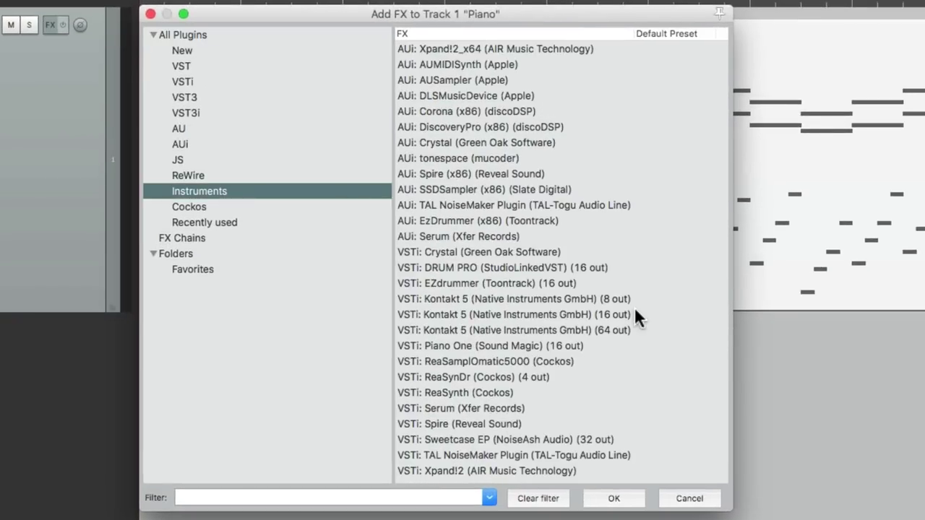
{"action": "left_click", "coordinate": [578, 345]}
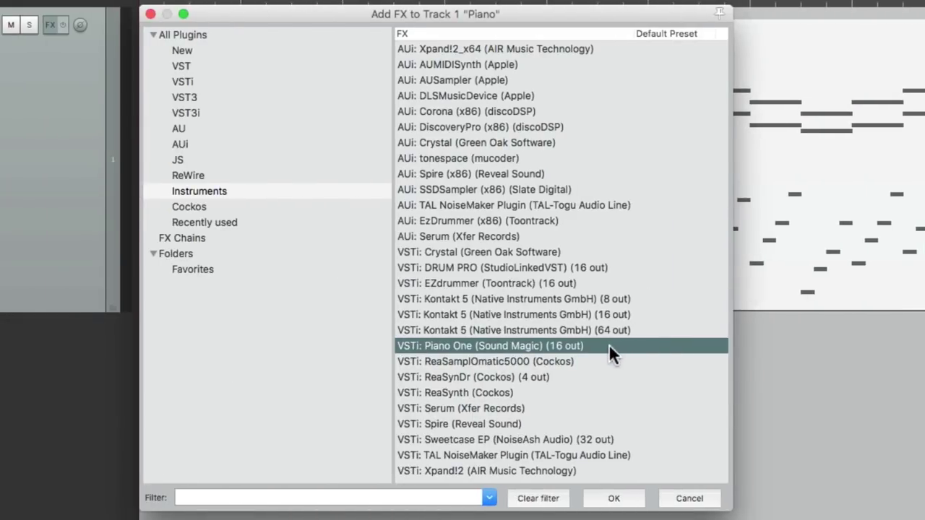
{"action": "double_click", "coordinate": [608, 344]}
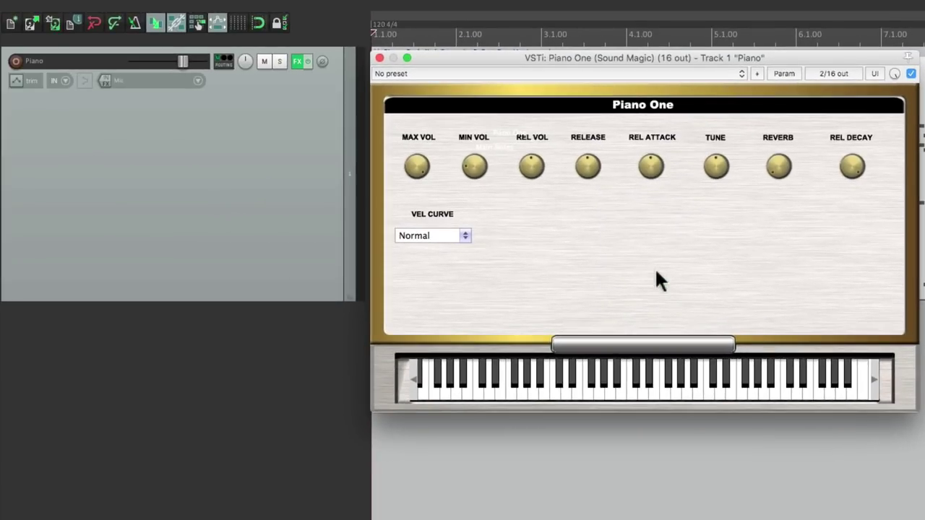
{"action": "key", "text": "space"}
{"action": "left_click", "coordinate": [380, 58]}
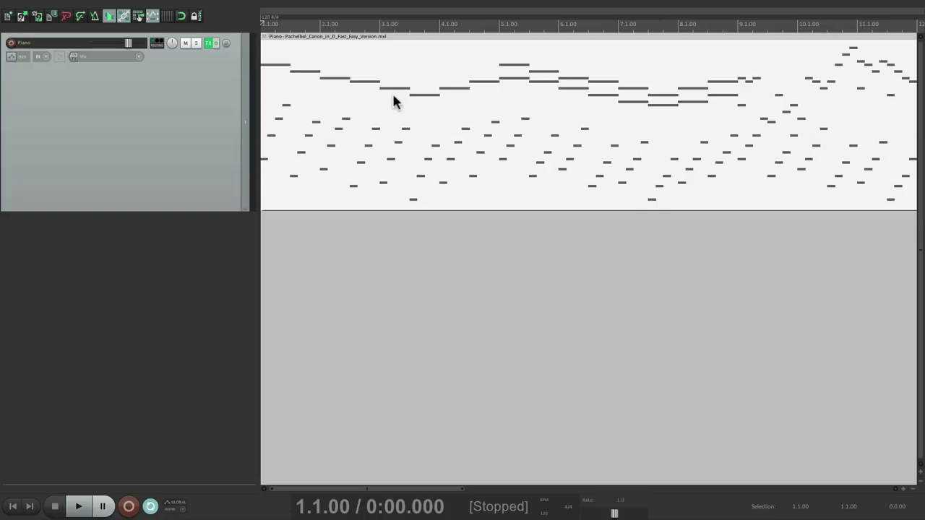
Step: Scale the Canon item's velocity down to x0.80 while listening to playback
{"action": "key", "text": "space"}
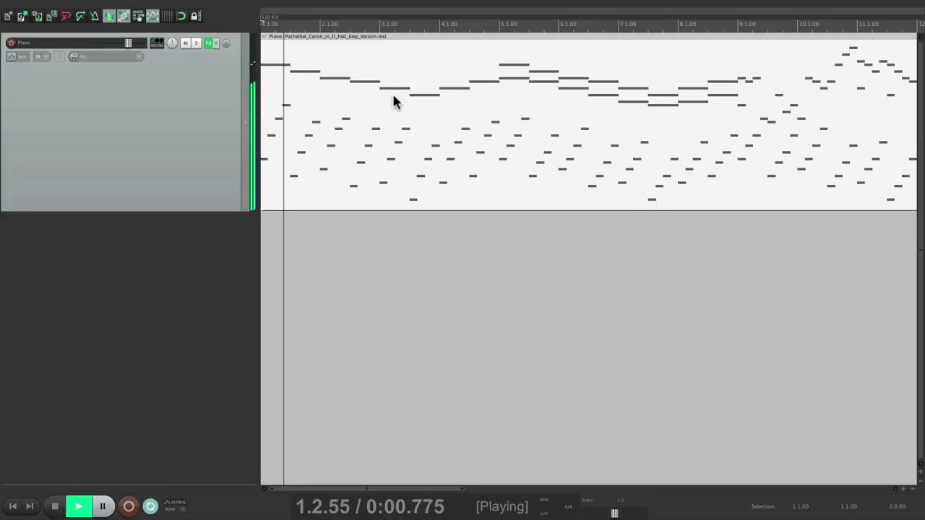
{"action": "key", "text": "space"}
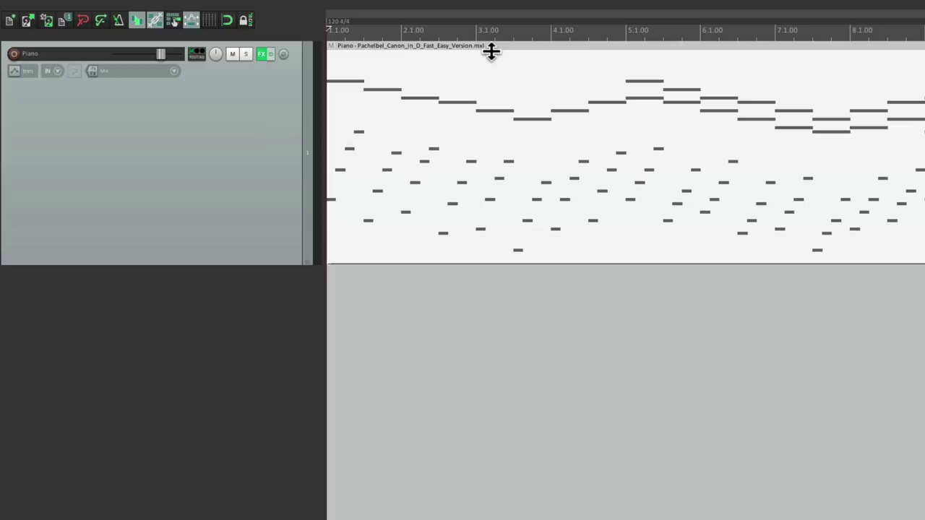
{"action": "key", "text": "space"}
{"action": "left_click_drag", "start_coordinate": [490, 51], "coordinate": [494, 93]}
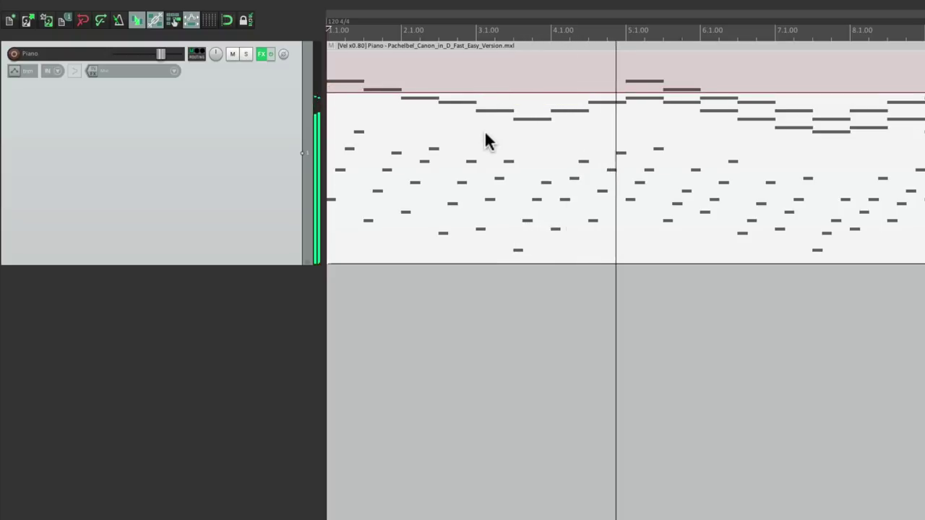
{"action": "key", "text": "space"}
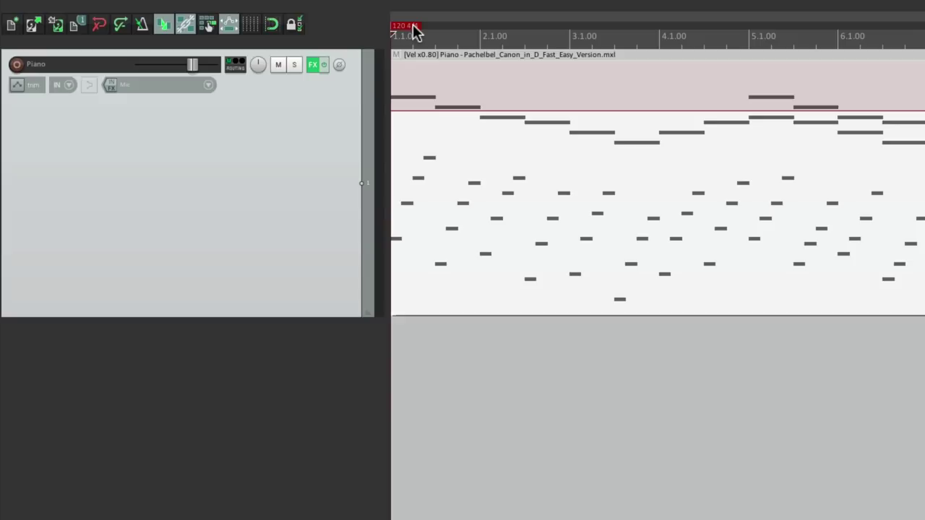
Step: Change the tempo marker to 100 BPM, audition it, and open the Canon item in the MIDI editor
{"action": "double_click", "coordinate": [413, 29]}
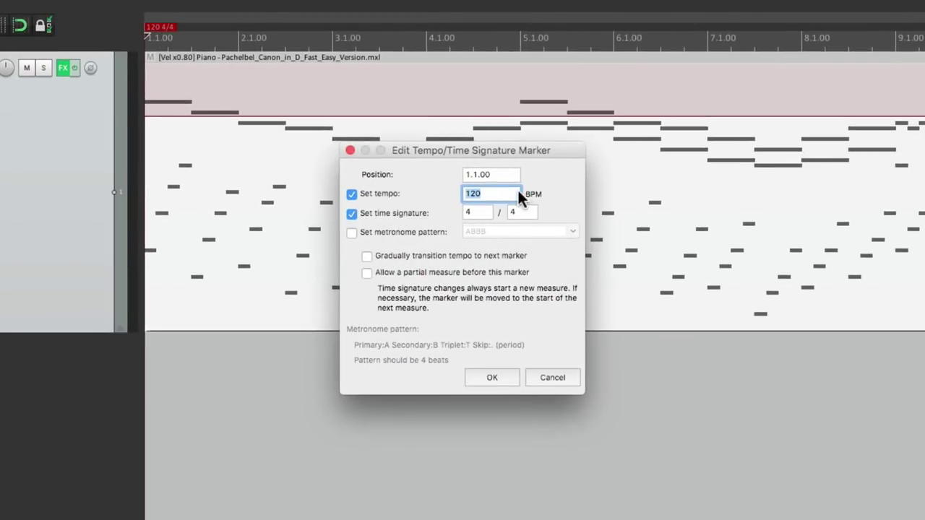
{"action": "type", "text": "100"}
{"action": "key", "text": "Return"}
{"action": "key", "text": "space"}
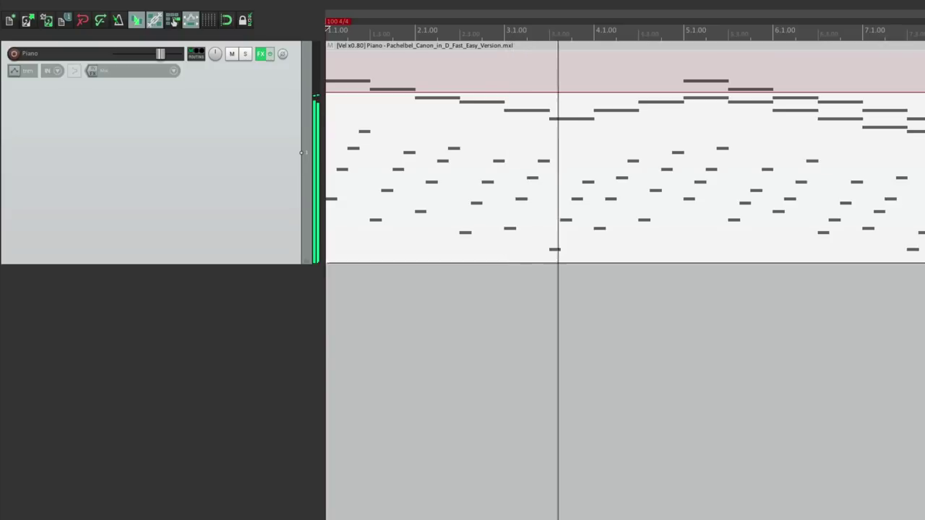
{"action": "key", "text": "space"}
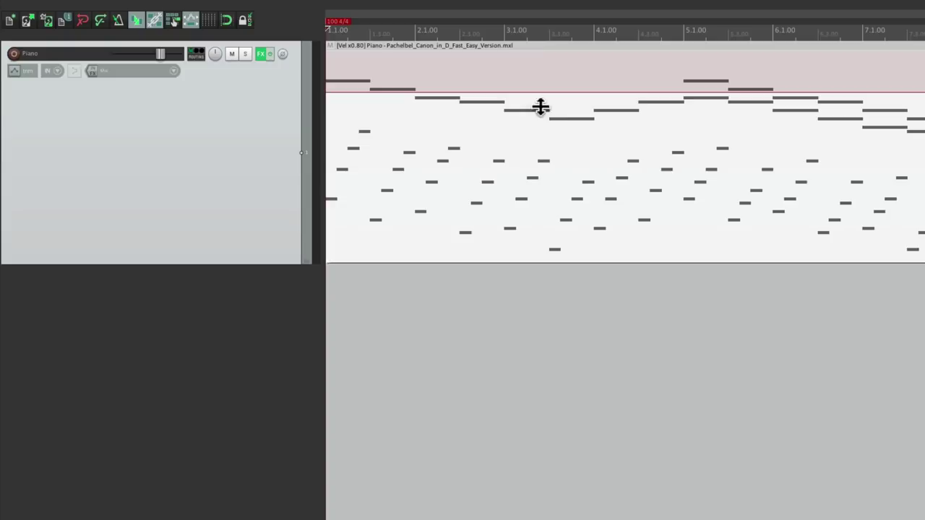
{"action": "double_click", "coordinate": [466, 185]}
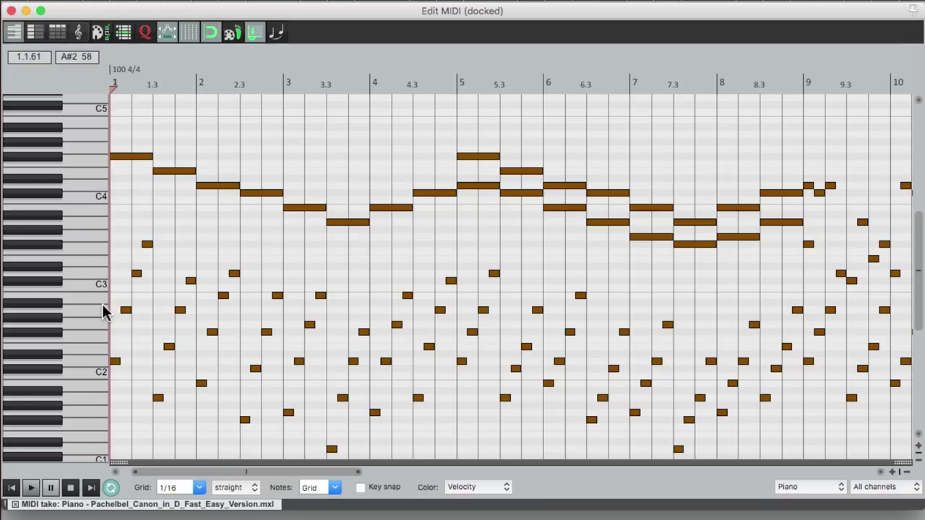
Step: Play the Canon take in the MIDI editor, then switch to the event list view and play again
{"action": "key", "text": "space"}
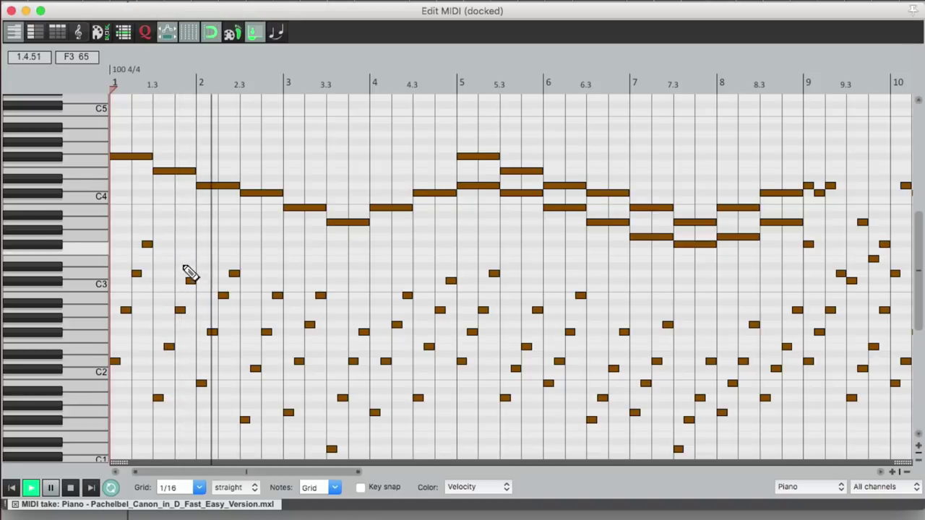
{"action": "scroll", "coordinate": [190, 260], "scroll_direction": "up", "scroll_amount": 2}
{"action": "scroll", "coordinate": [192, 262], "scroll_direction": "up", "scroll_amount": 2}
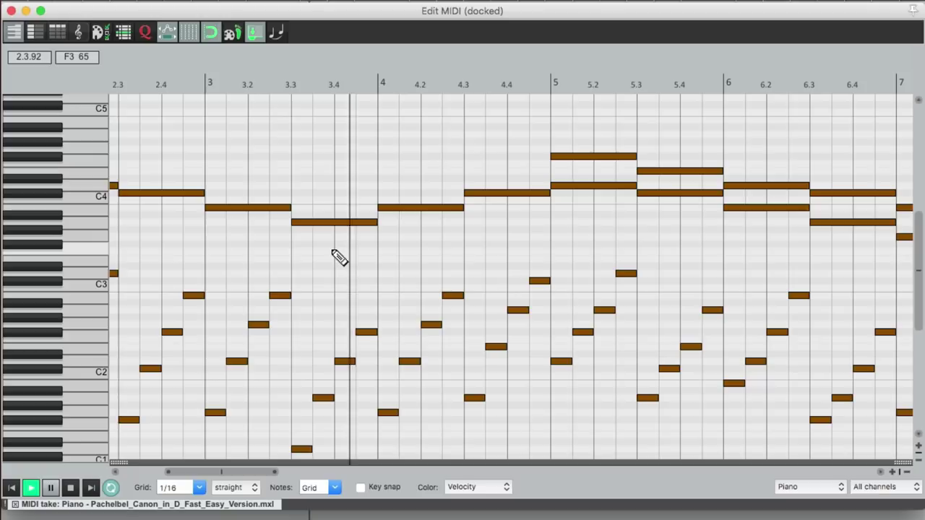
{"action": "key", "text": "space"}
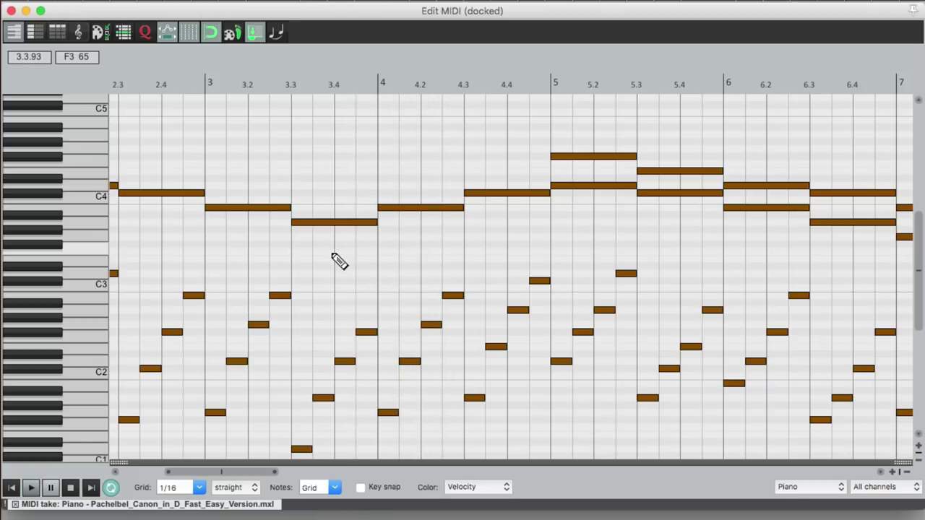
{"action": "left_click", "coordinate": [56, 32]}
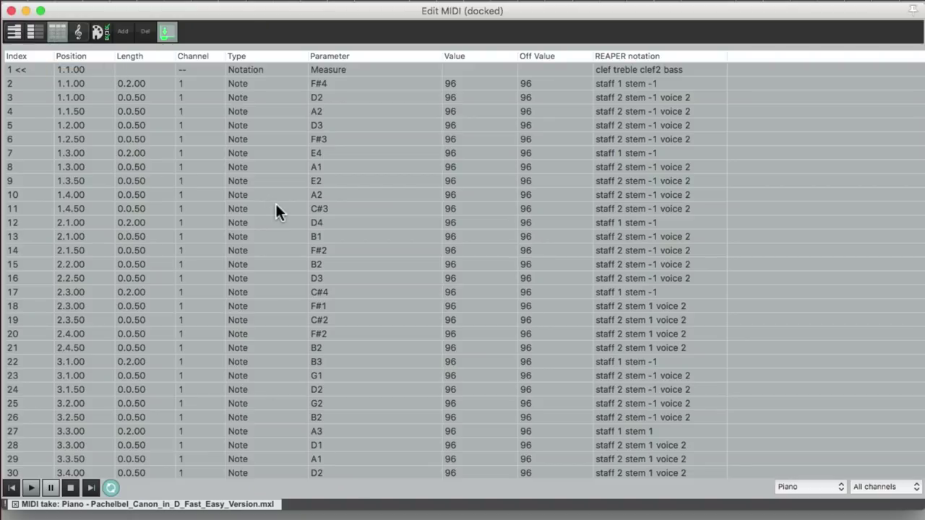
{"action": "key", "text": "space"}
Step: In notation view, raise a measure-1 bass note, audition it, undo it, then open Transpose MIDI
{"action": "left_click", "coordinate": [77, 30]}
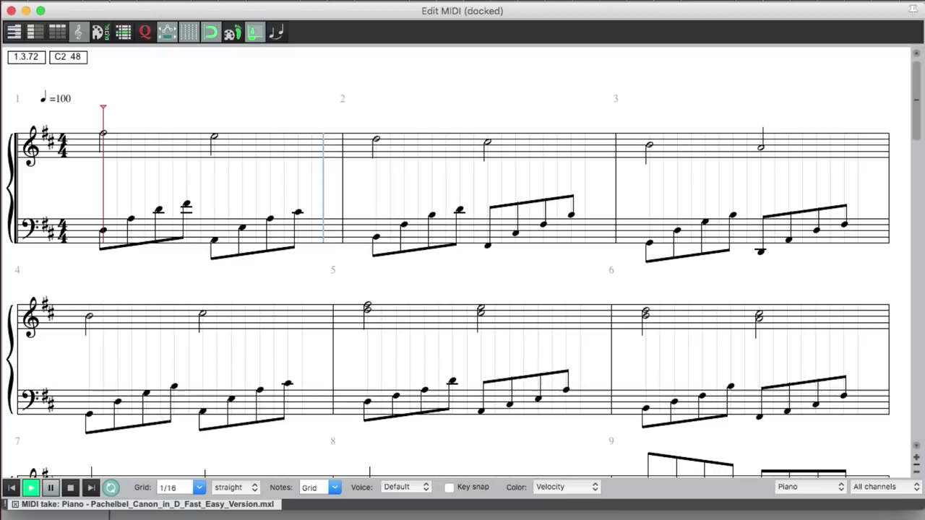
{"action": "key", "text": "space"}
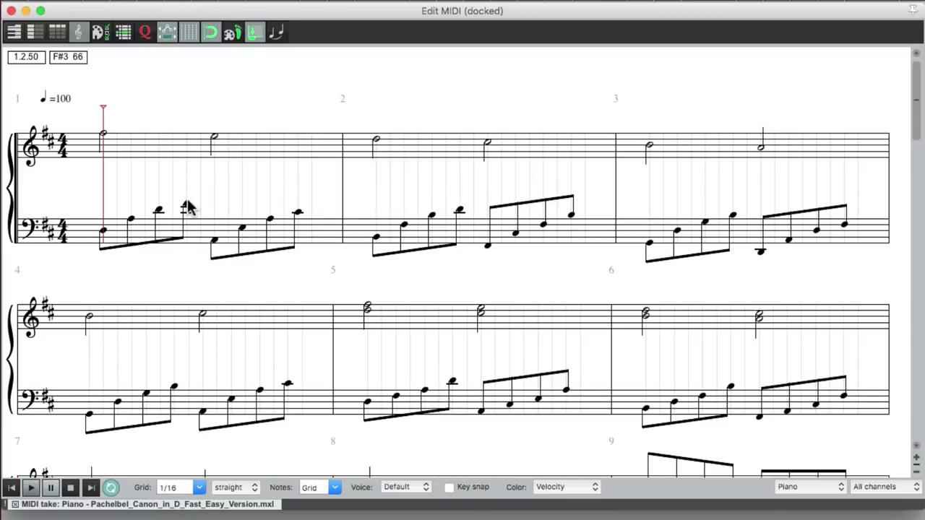
{"action": "left_click_drag", "start_coordinate": [186, 208], "coordinate": [185, 189]}
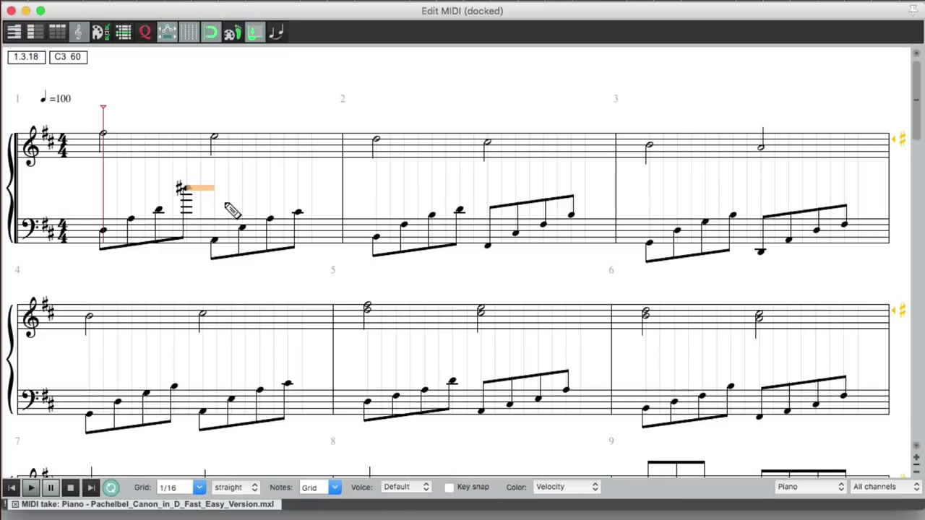
{"action": "key", "text": "space"}
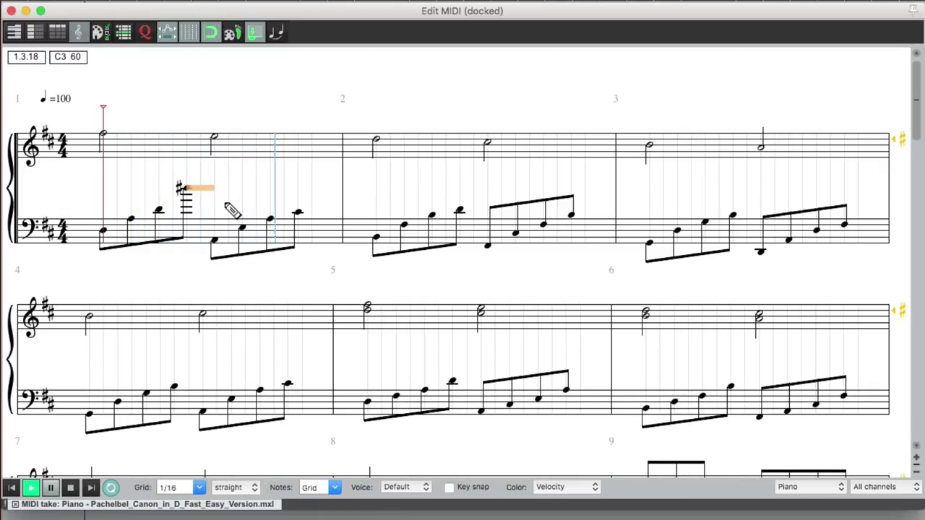
{"action": "key", "text": "space"}
{"action": "key", "text": "super+z"}
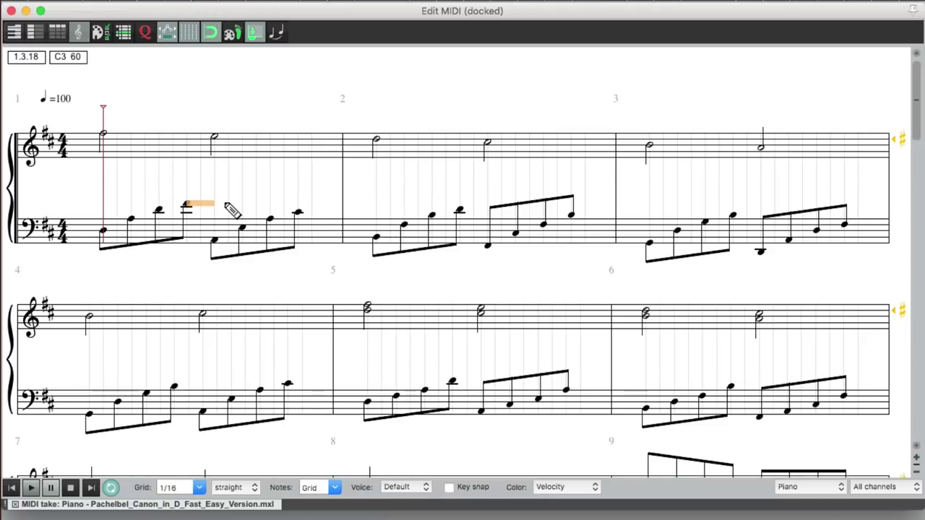
{"action": "key", "text": "super+t"}
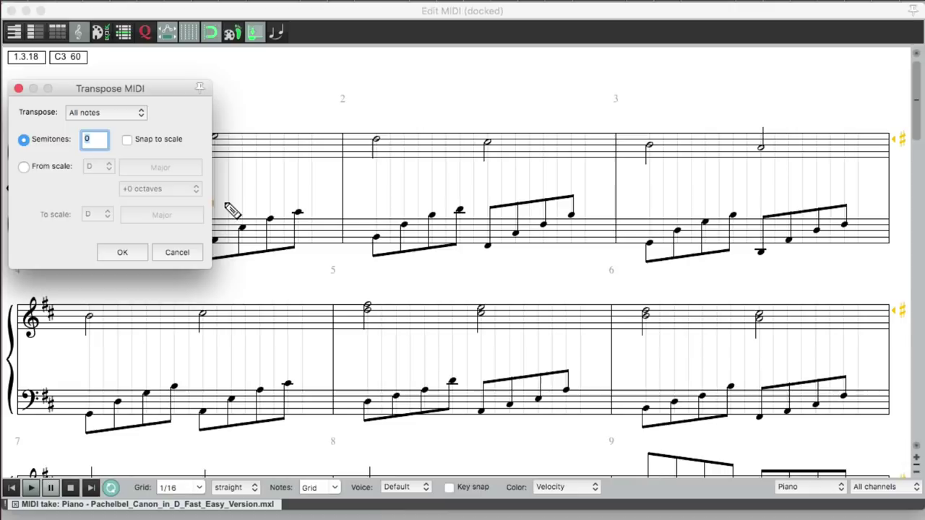
Step: Transpose all notes down -1 semitone twice, auditioning the piece after each drop
{"action": "type", "text": "-1"}
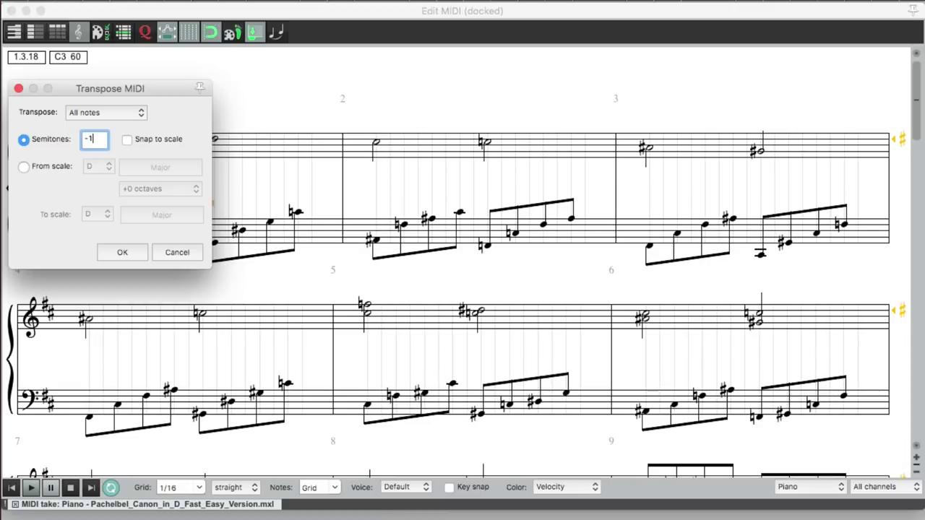
{"action": "key", "text": "Return"}
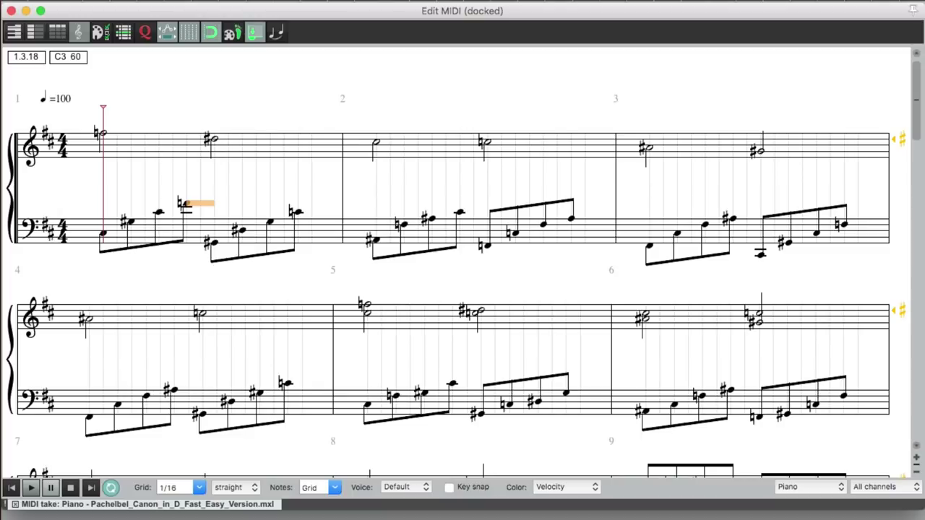
{"action": "key", "text": "space"}
{"action": "key", "text": "space"}
{"action": "key", "text": "super+t"}
{"action": "type", "text": "-"}
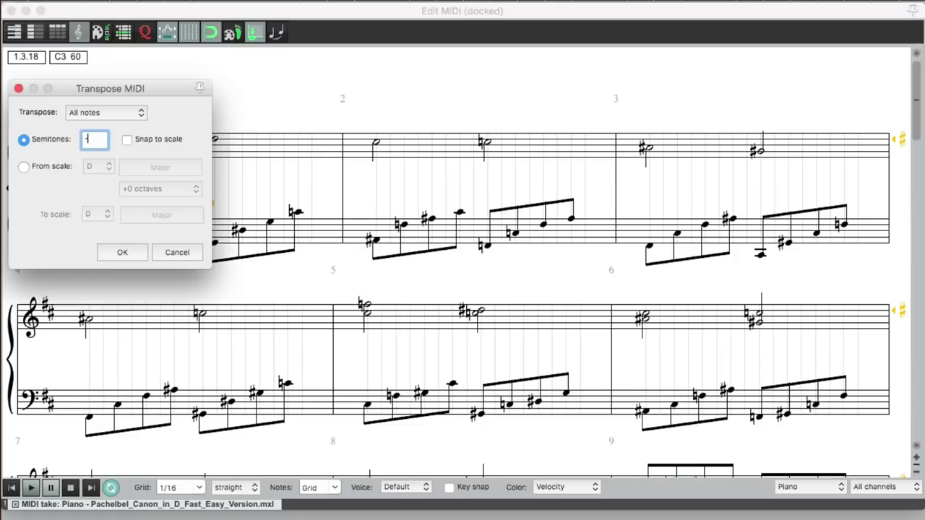
{"action": "type", "text": "1"}
{"action": "key", "text": "Return"}
{"action": "key", "text": "space"}
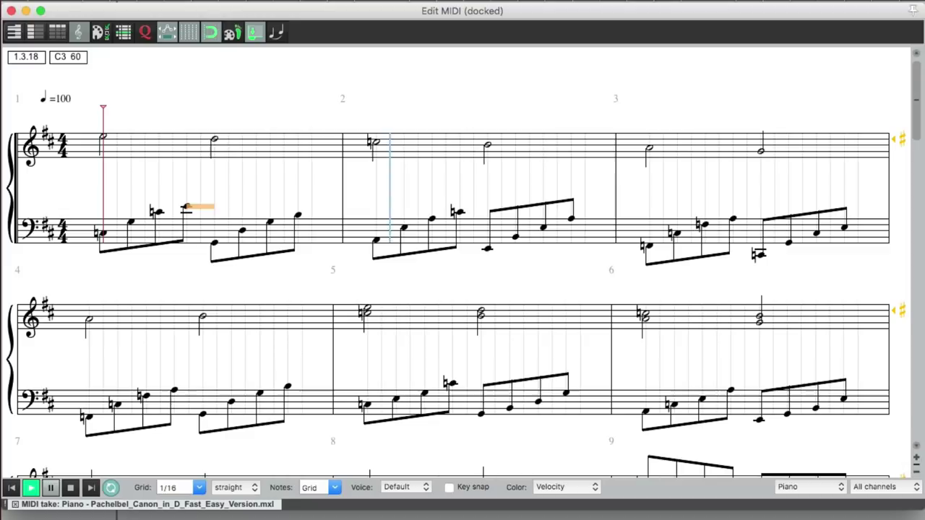
{"action": "key", "text": "space"}
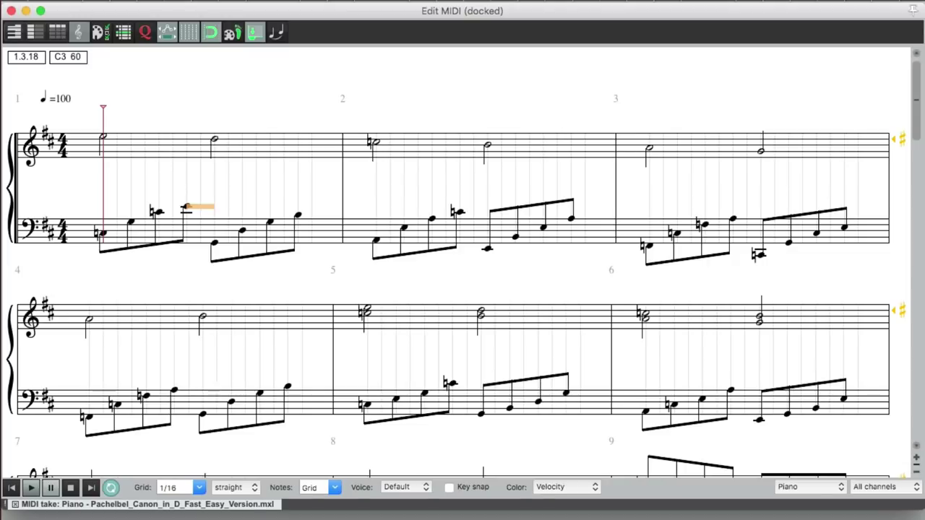
Step: Close the MIDI editor and load the Strings > Big Hard Strings FX chain on the Piano track
{"action": "left_click", "coordinate": [12, 10]}
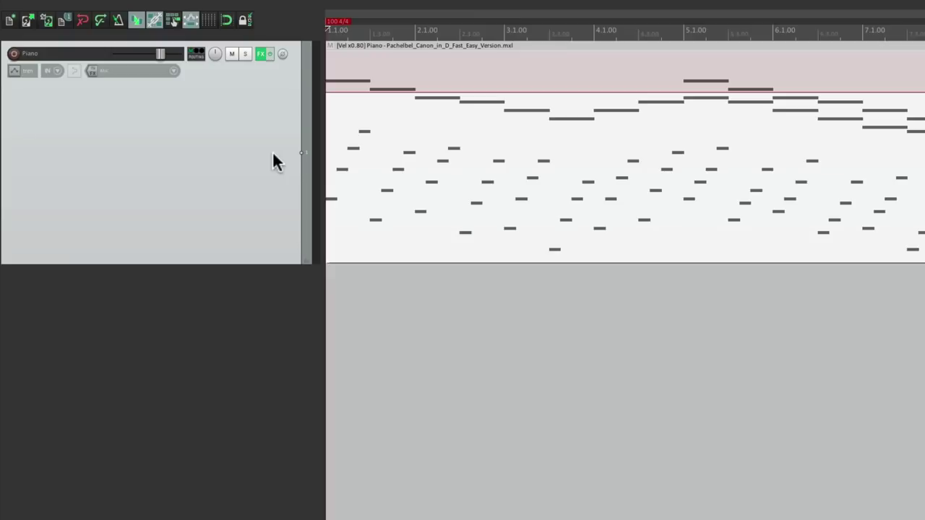
{"action": "right_click", "coordinate": [261, 53]}
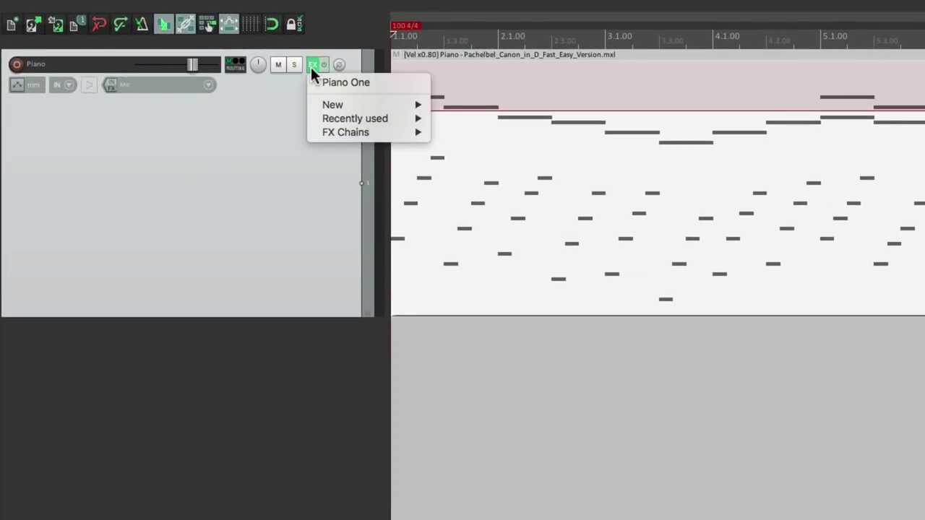
{"action": "mouse_move", "coordinate": [320, 137]}
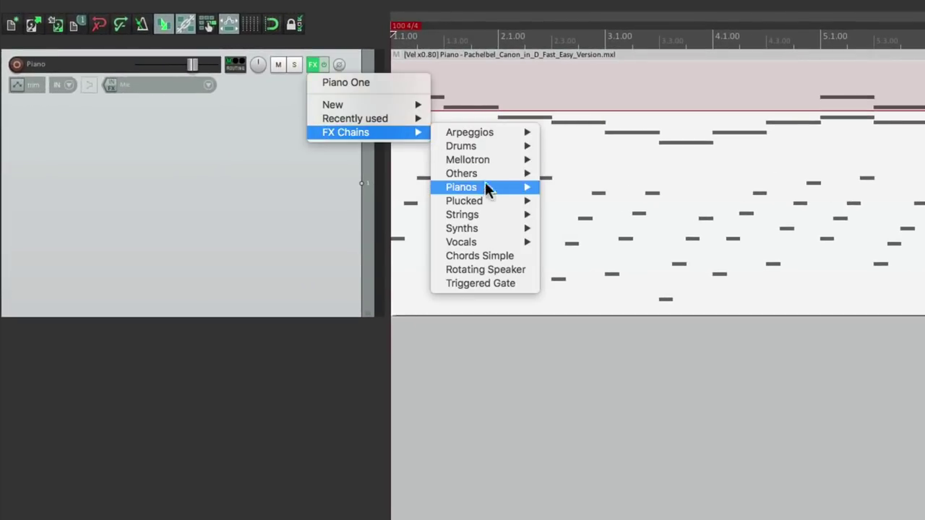
{"action": "mouse_move", "coordinate": [478, 216]}
{"action": "left_click", "coordinate": [543, 211]}
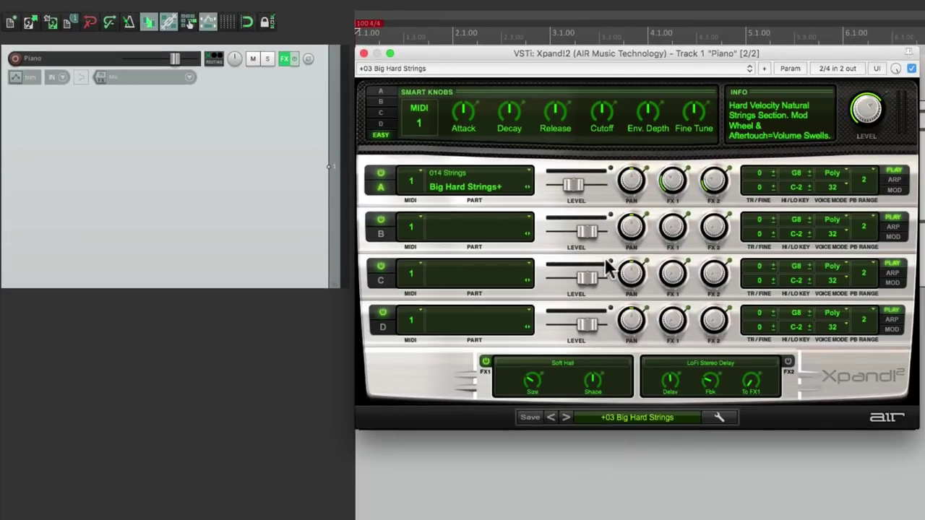
Step: Browse Xpand!2 presets, settle on +04 Sad Formant Strings, and set the master level to about +0.7 dB
{"action": "mouse_move", "coordinate": [865, 120]}
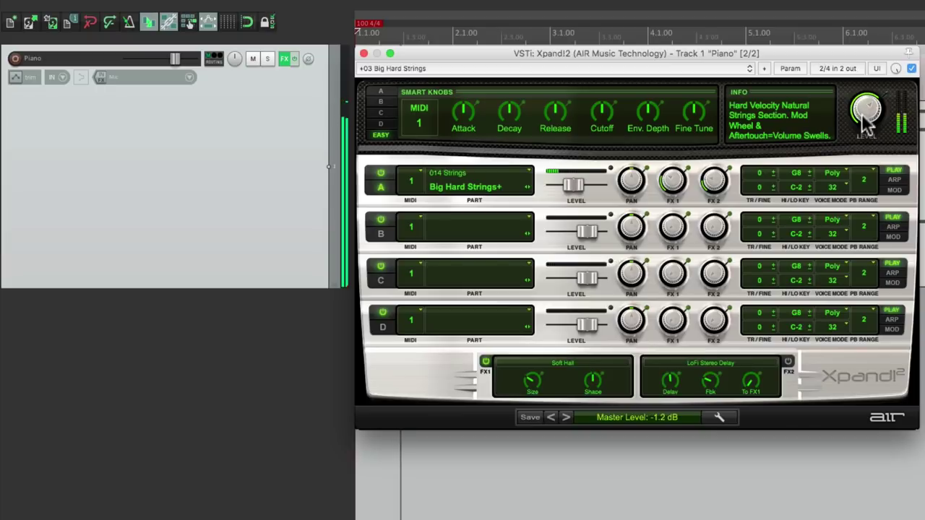
{"action": "mouse_move", "coordinate": [865, 119]}
{"action": "left_mouse_down"}
{"action": "mouse_move", "coordinate": [860, 141]}
{"action": "mouse_move", "coordinate": [855, 131]}
{"action": "left_mouse_up"}
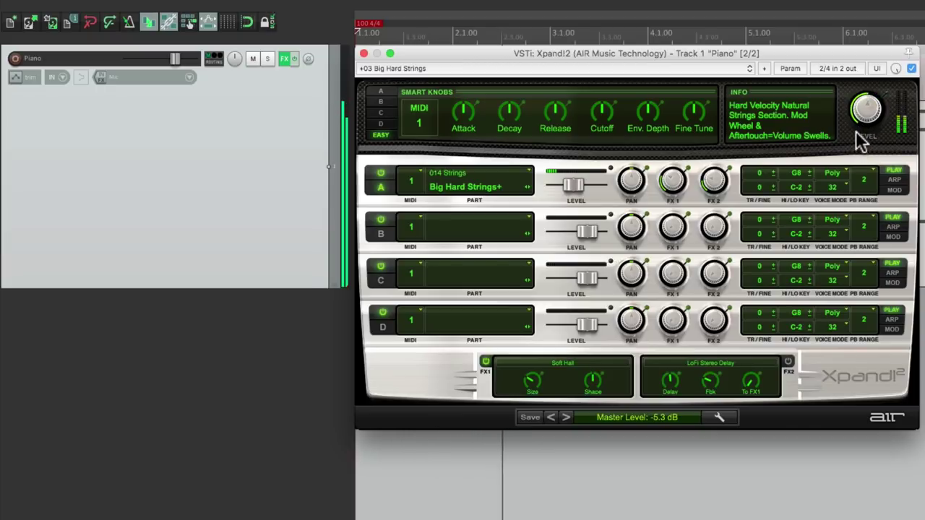
{"action": "left_click", "coordinate": [567, 418]}
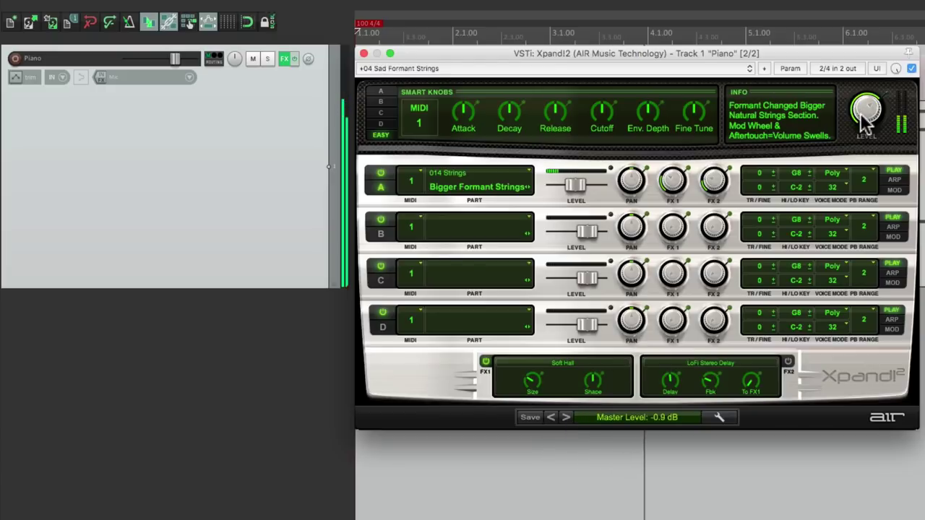
{"action": "left_click_drag", "start_coordinate": [868, 123], "coordinate": [864, 115]}
{"action": "left_click", "coordinate": [567, 418]}
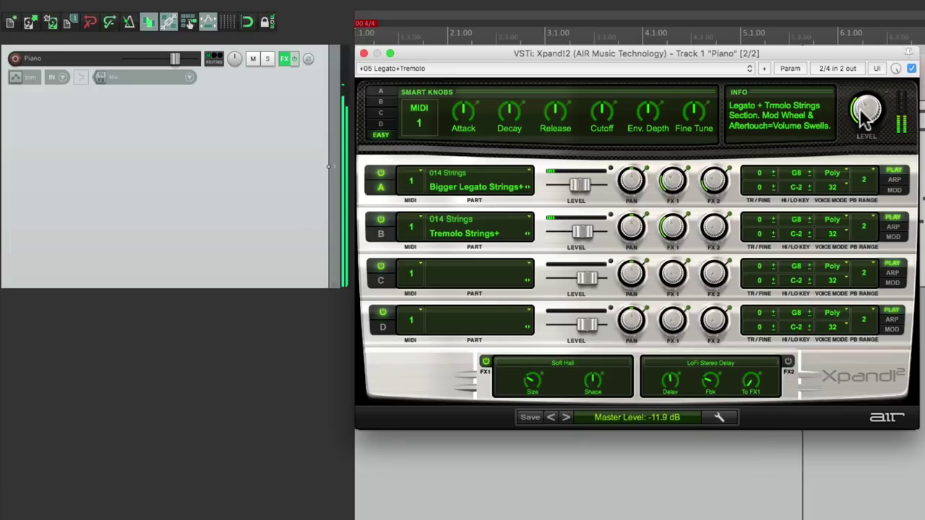
{"action": "left_click", "coordinate": [568, 417]}
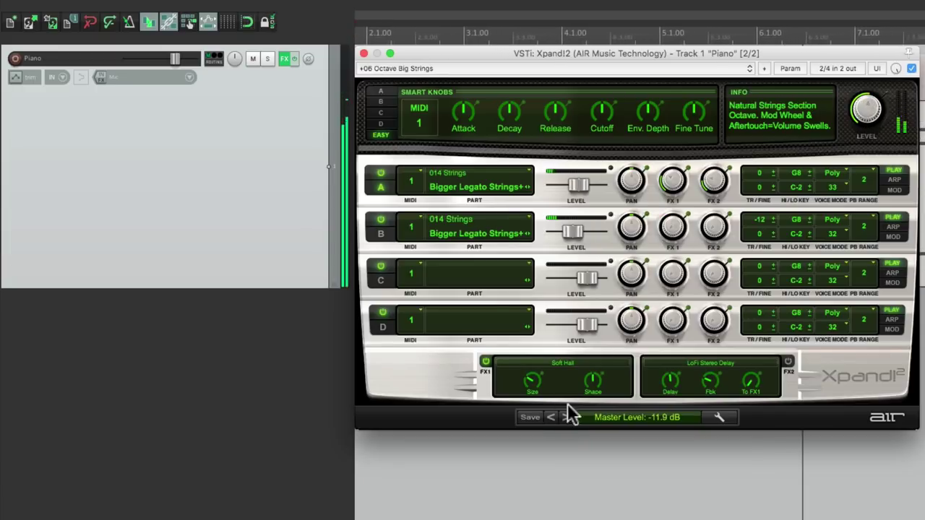
{"action": "left_click_drag", "start_coordinate": [867, 113], "coordinate": [866, 106]}
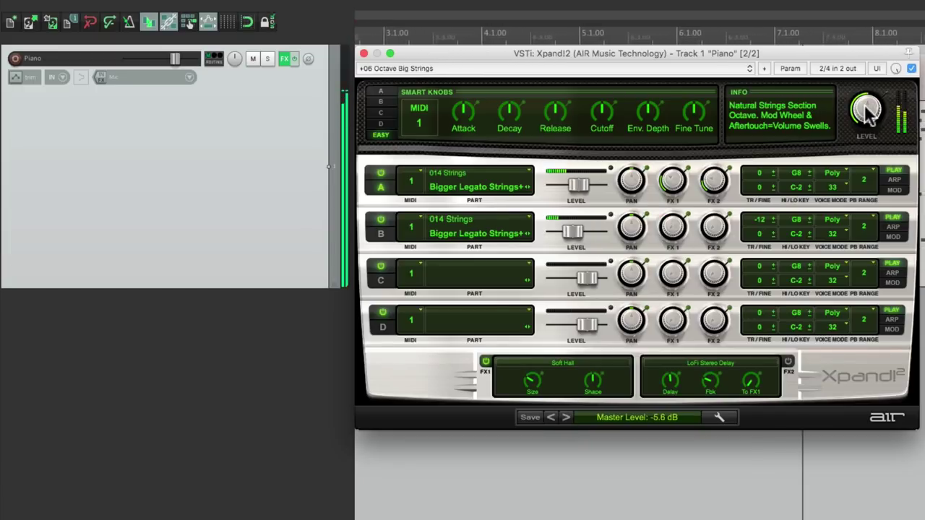
{"action": "left_click", "coordinate": [550, 418]}
{"action": "left_click", "coordinate": [551, 417]}
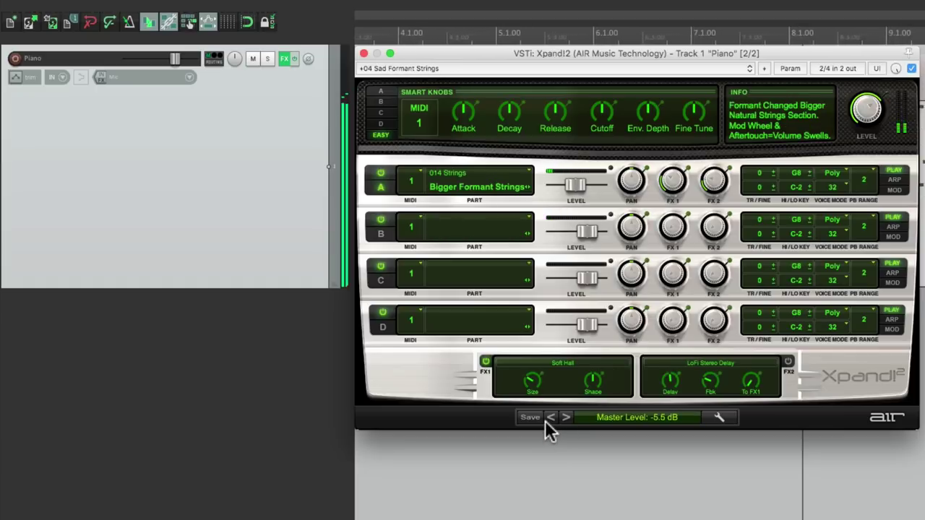
{"action": "left_click_drag", "start_coordinate": [867, 112], "coordinate": [872, 101]}
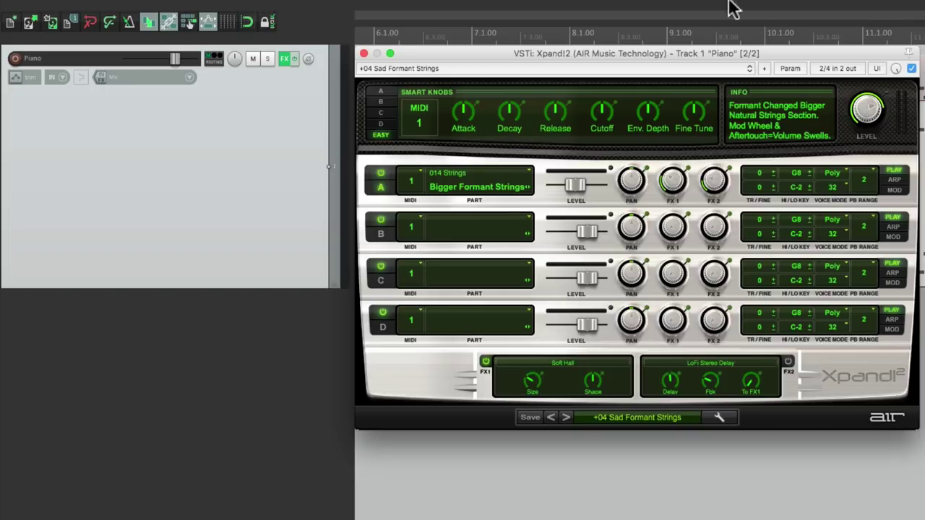
Step: Close the plugin window, duplicate the Piano track, and delete the copy's MIDI item
{"action": "left_click", "coordinate": [364, 54]}
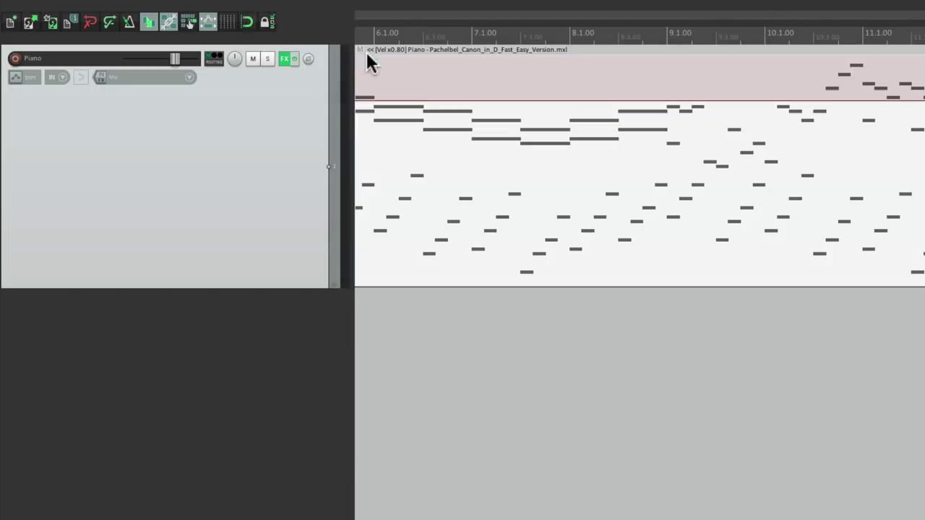
{"action": "right_click", "coordinate": [273, 127]}
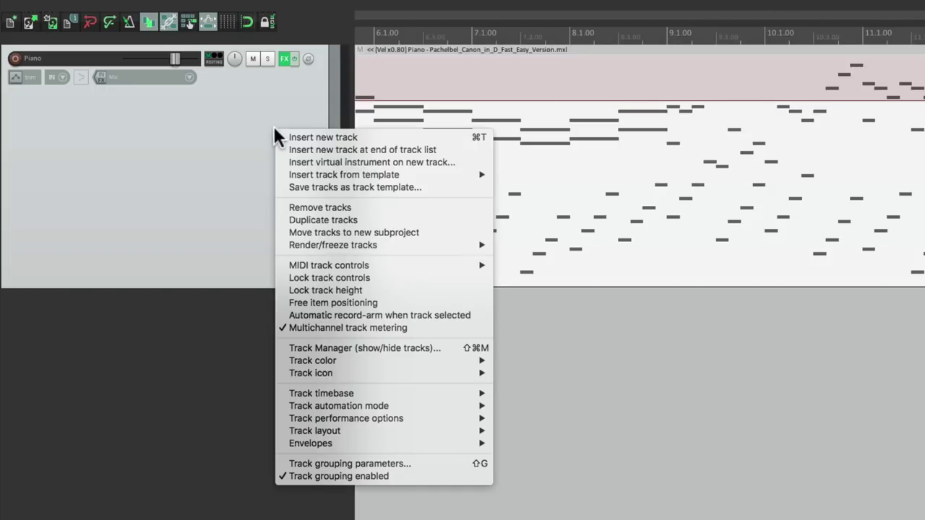
{"action": "left_click", "coordinate": [278, 221]}
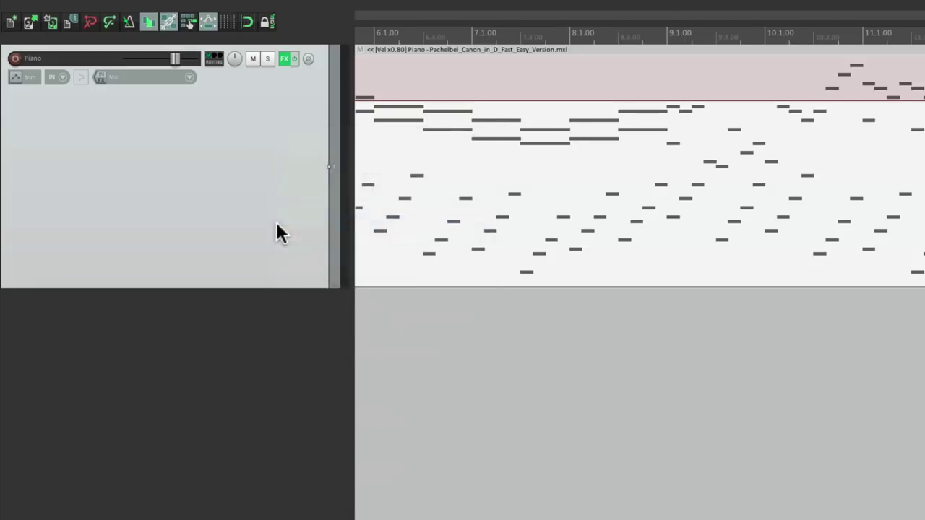
{"action": "left_click", "coordinate": [271, 394]}
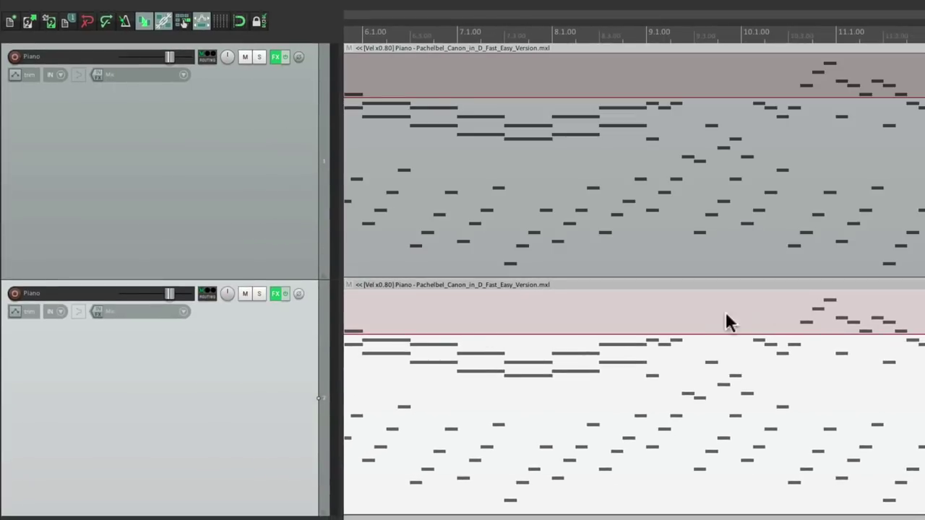
{"action": "key", "text": "Delete"}
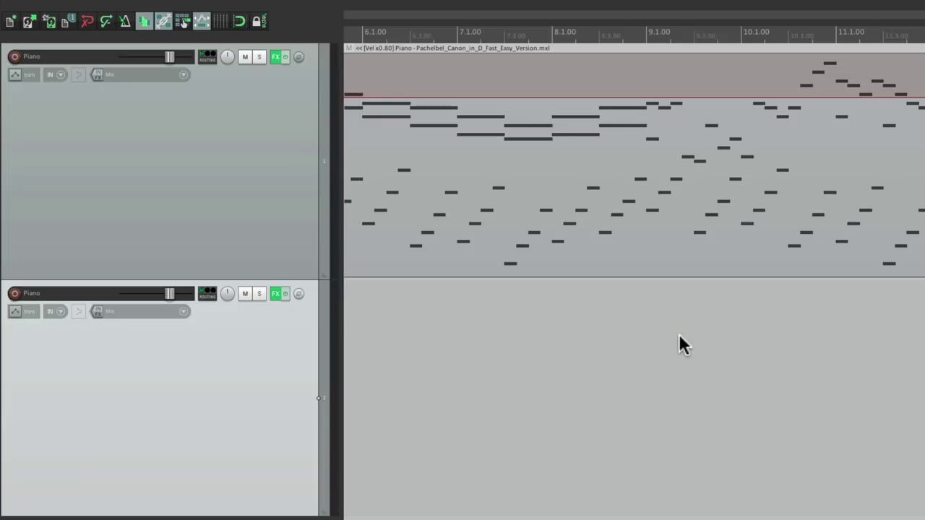
Step: Set the new track's input to USB MIDI Keyboard, all channels, with monitoring on
{"action": "left_click", "coordinate": [185, 309]}
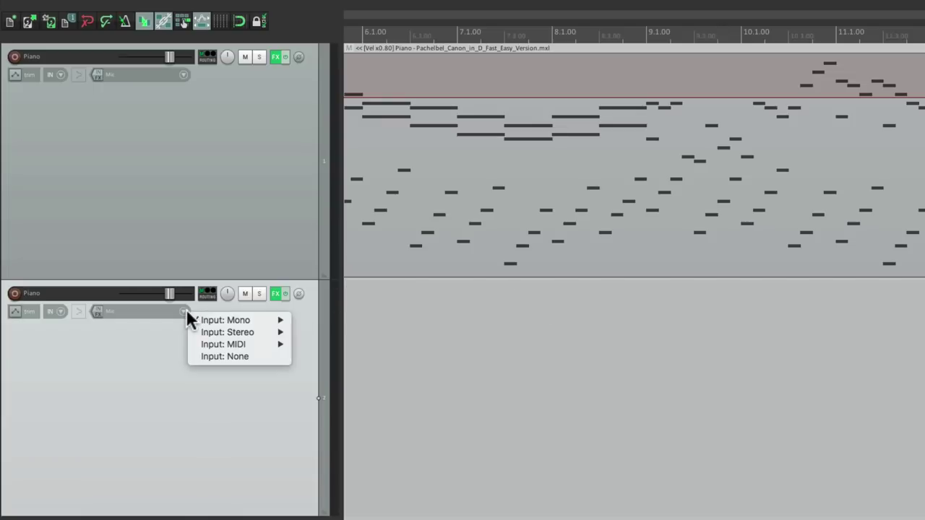
{"action": "mouse_move", "coordinate": [190, 346]}
{"action": "mouse_move", "coordinate": [309, 346]}
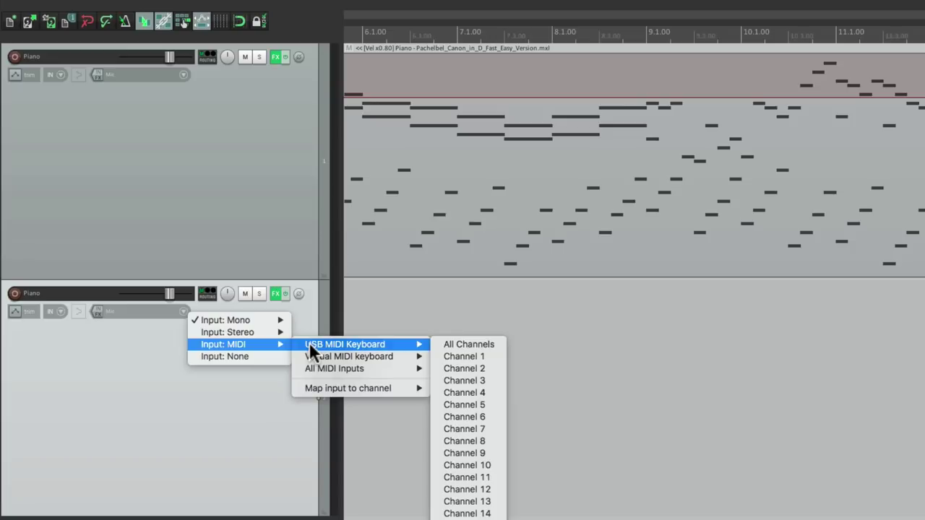
{"action": "left_click", "coordinate": [456, 344]}
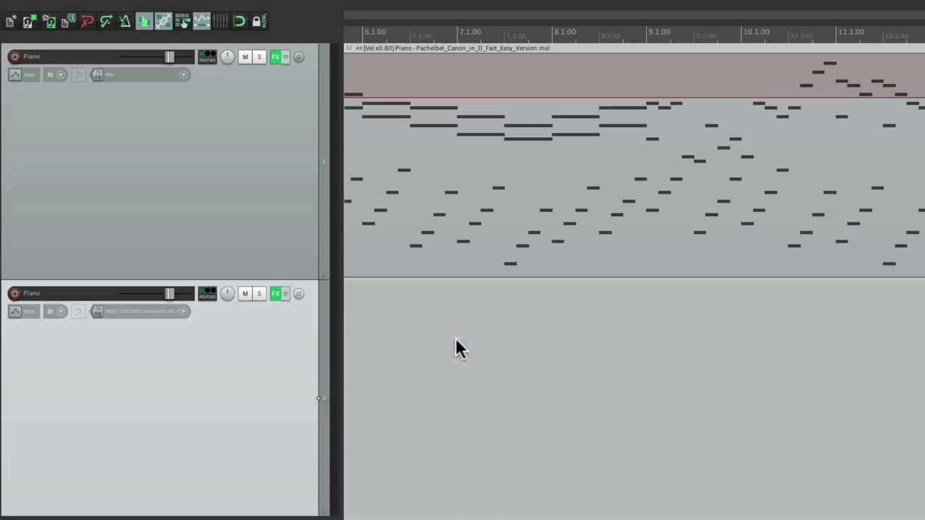
{"action": "left_click", "coordinate": [80, 310]}
Step: Arm the second Piano track, return to project start, and record a MIDI take
{"action": "left_click", "coordinate": [14, 293]}
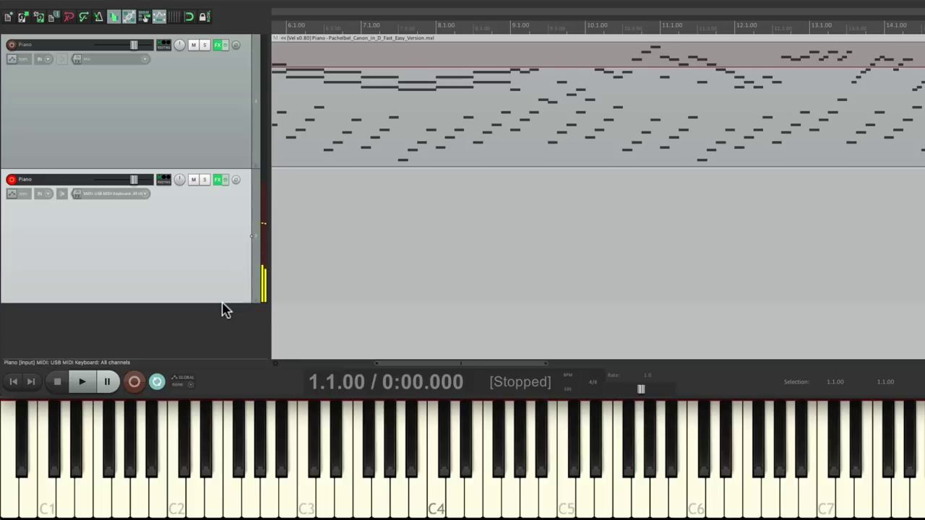
{"action": "key", "text": "Home"}
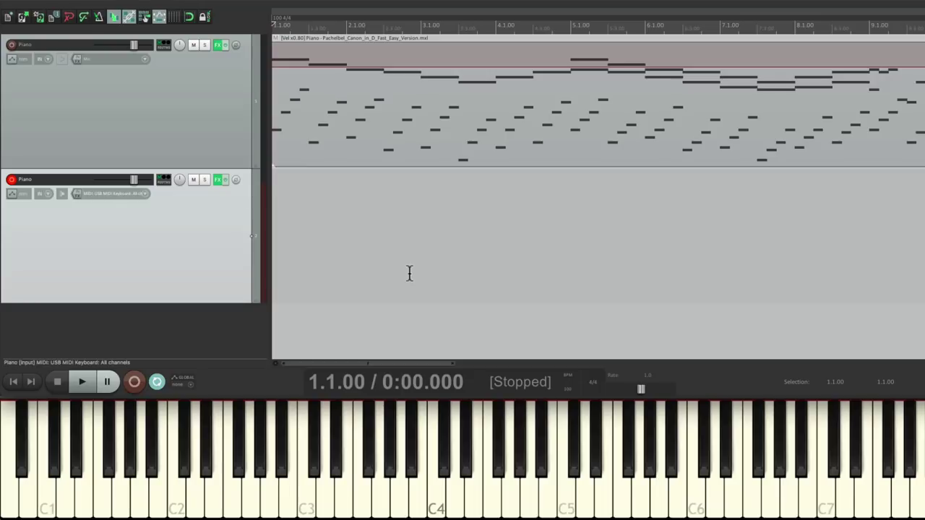
{"action": "key", "text": "ctrl+r"}
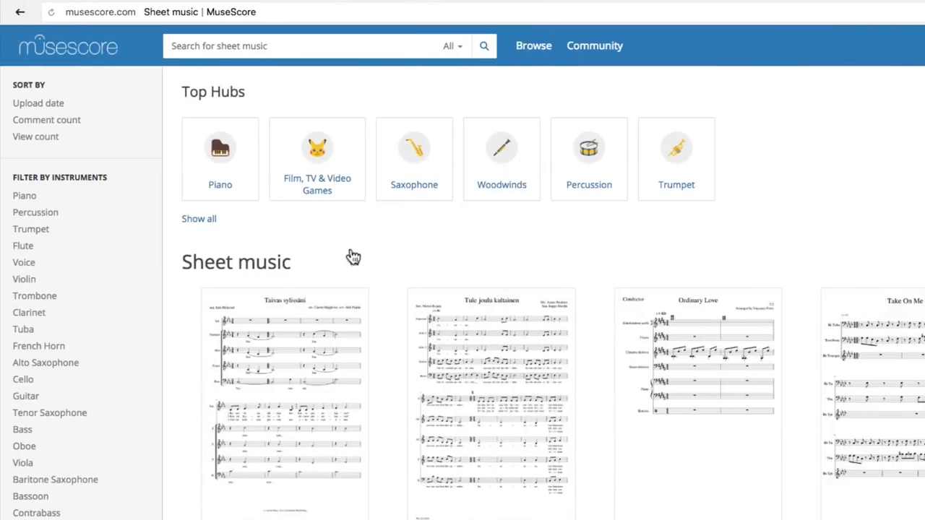
Step: Browse the Piano hub's Piano Duet scores and open the Korean-titled duet
{"action": "left_click", "coordinate": [219, 148]}
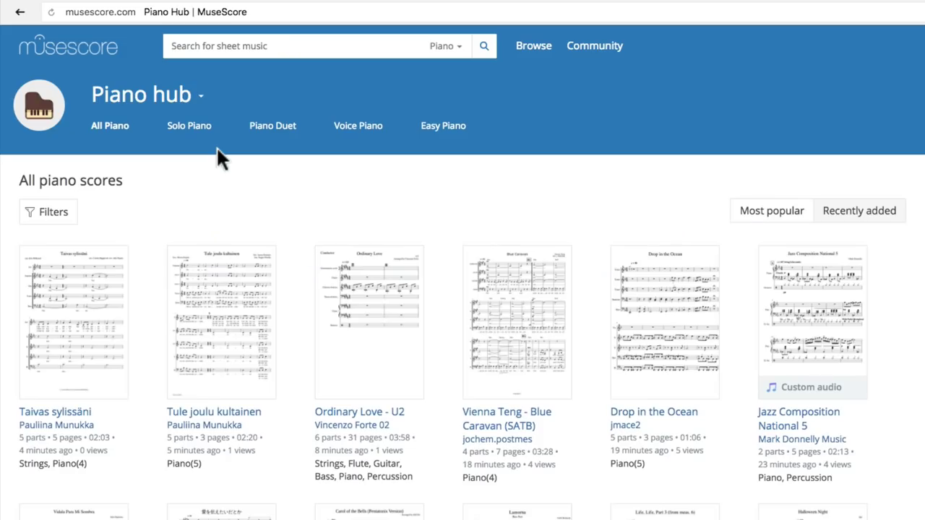
{"action": "left_click", "coordinate": [286, 130]}
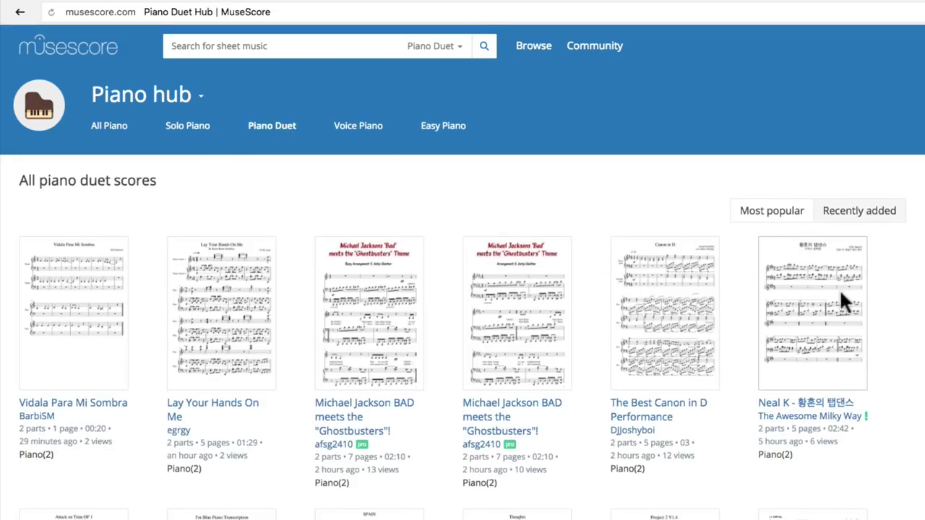
{"action": "left_click", "coordinate": [811, 297]}
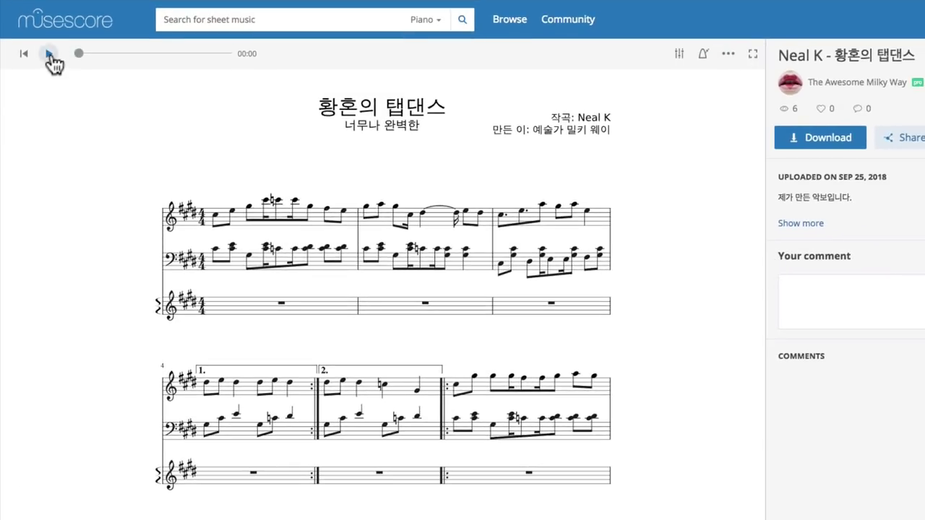
Step: Preview the duet score briefly and show its download formats, including MusicXML
{"action": "left_click", "coordinate": [48, 54]}
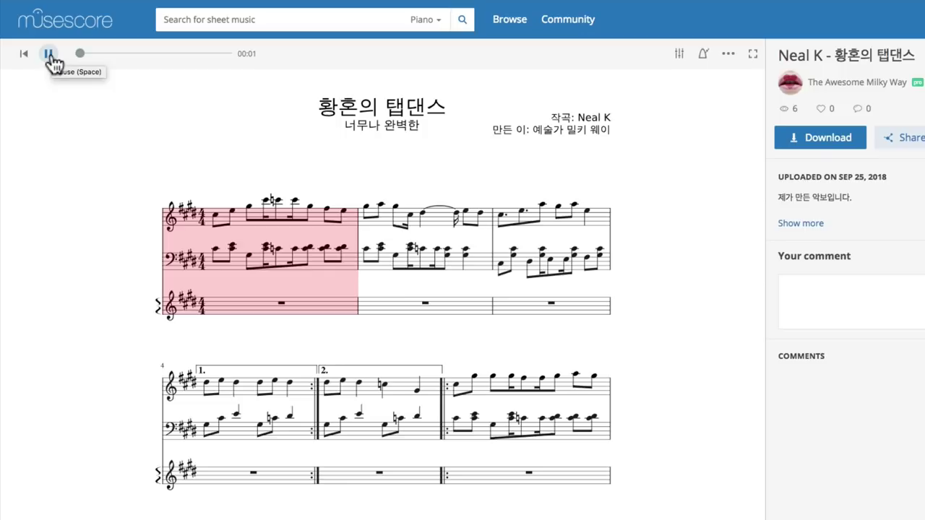
{"action": "left_click", "coordinate": [49, 54]}
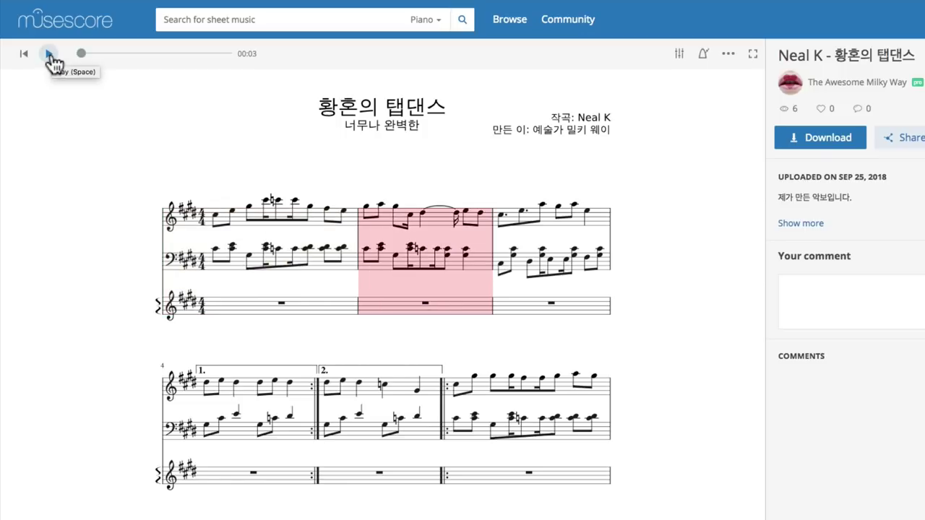
{"action": "left_click", "coordinate": [805, 137]}
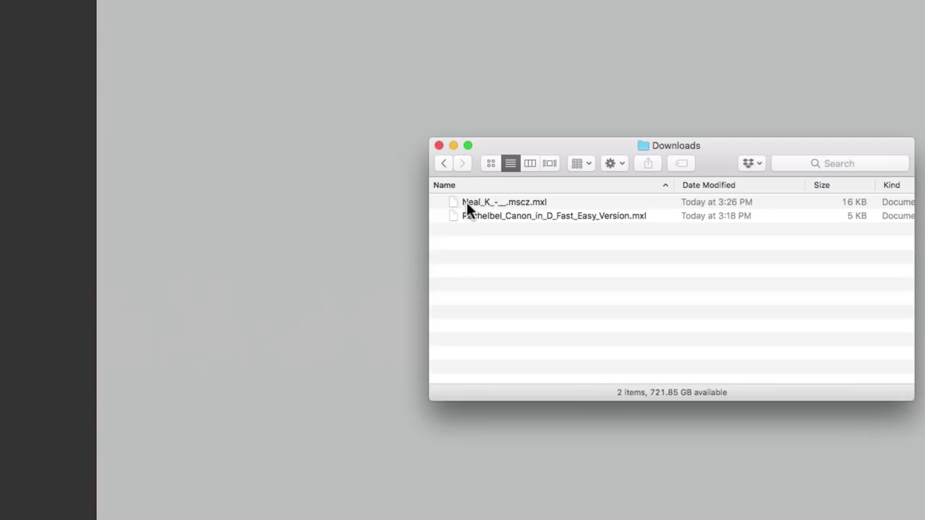
Step: Drag the duet .mxl from Downloads into REAPER, importing both parts with the tempo map
{"action": "left_click", "coordinate": [508, 176]}
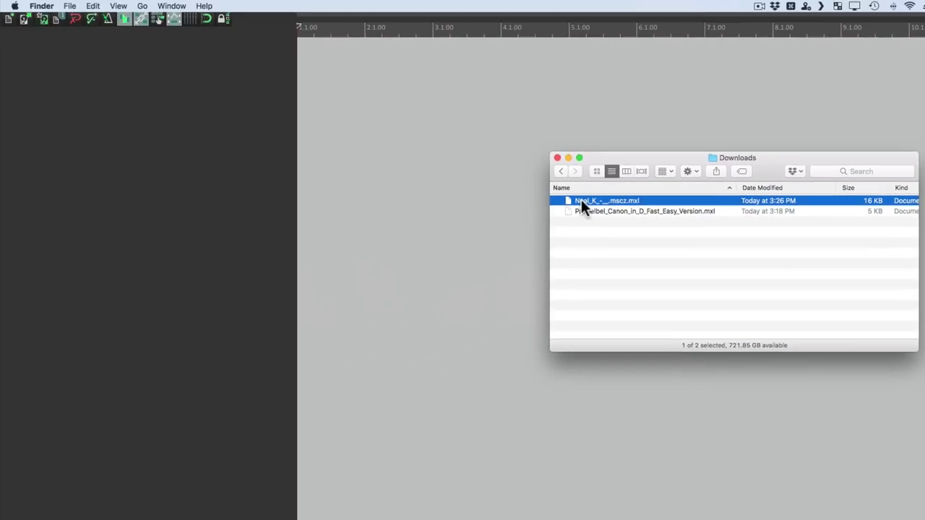
{"action": "left_click_drag", "start_coordinate": [582, 202], "coordinate": [154, 188]}
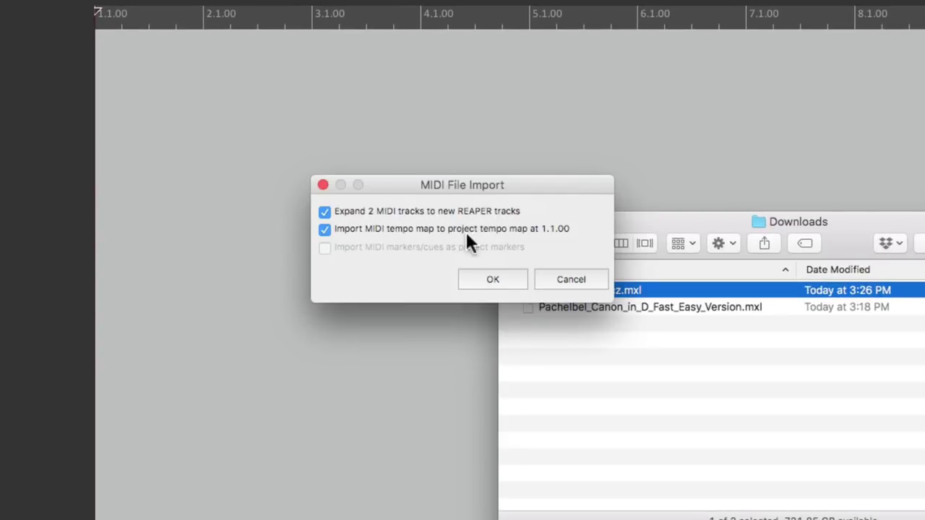
{"action": "left_click", "coordinate": [490, 279]}
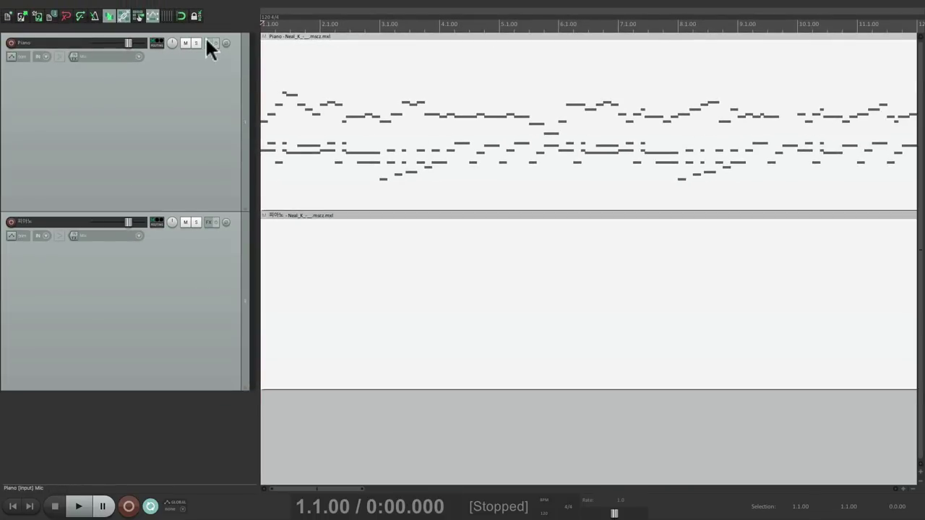
Step: Load the Pianos > Piano One FX chain on Piano and copy it to the second track
{"action": "right_click", "coordinate": [209, 42]}
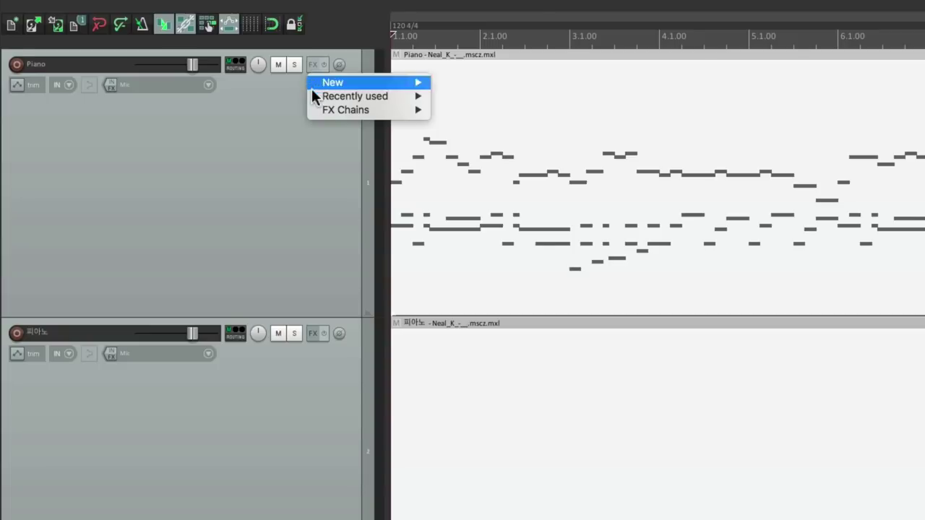
{"action": "mouse_move", "coordinate": [313, 108]}
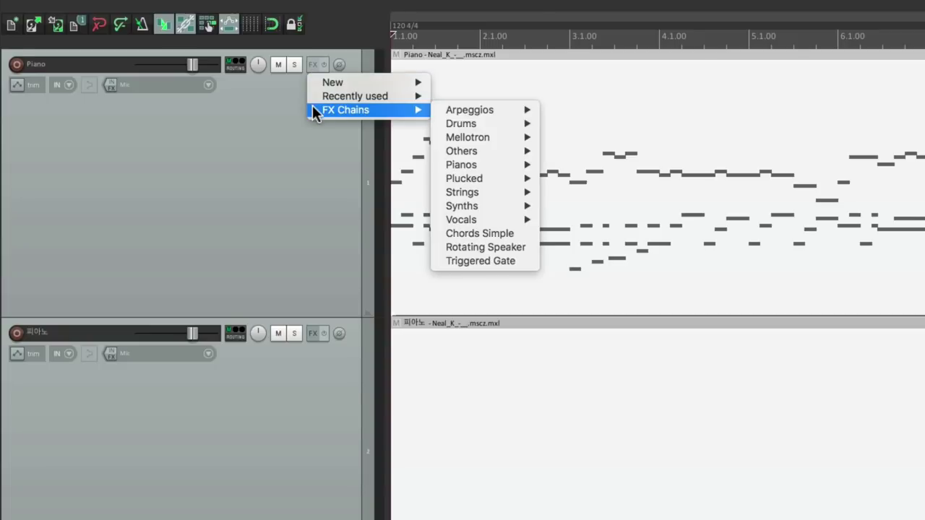
{"action": "mouse_move", "coordinate": [437, 167]}
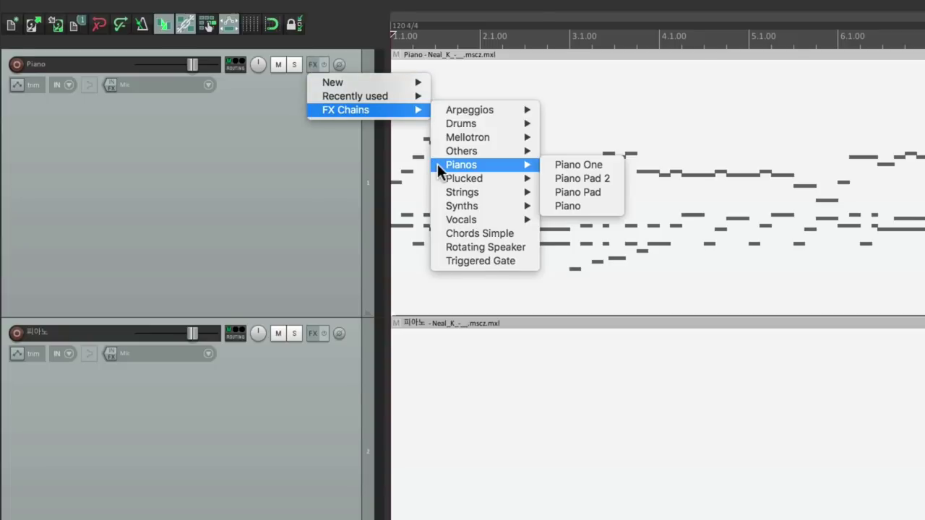
{"action": "left_click", "coordinate": [540, 166]}
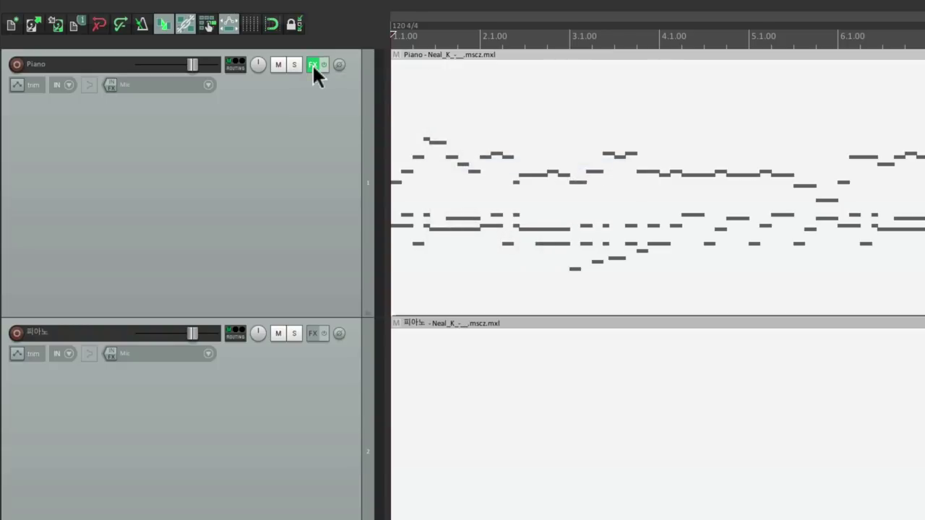
{"action": "left_click_drag", "start_coordinate": [333, 319], "coordinate": [314, 335]}
Step: Play the duet and lower both MIDI items' volume to x0.83
{"action": "key", "text": "space"}
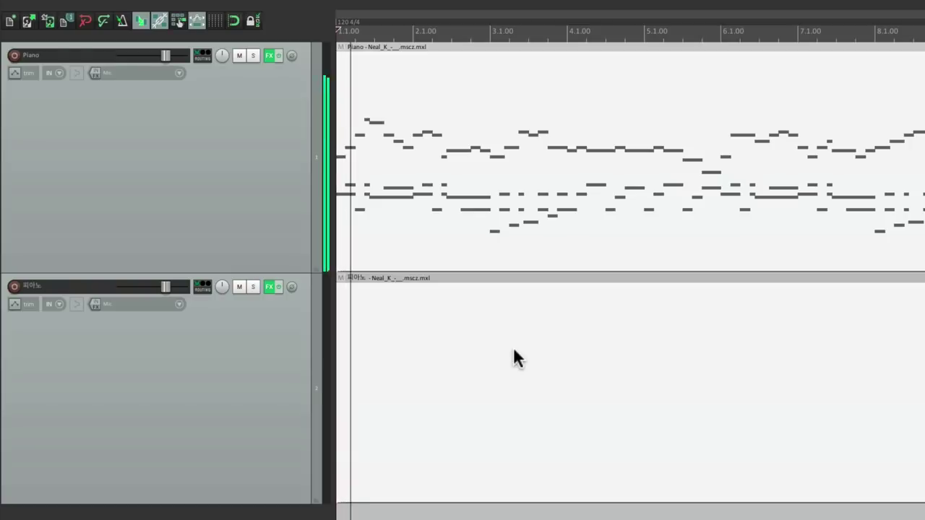
{"action": "scroll", "coordinate": [567, 92], "scroll_direction": "down", "scroll_amount": 2}
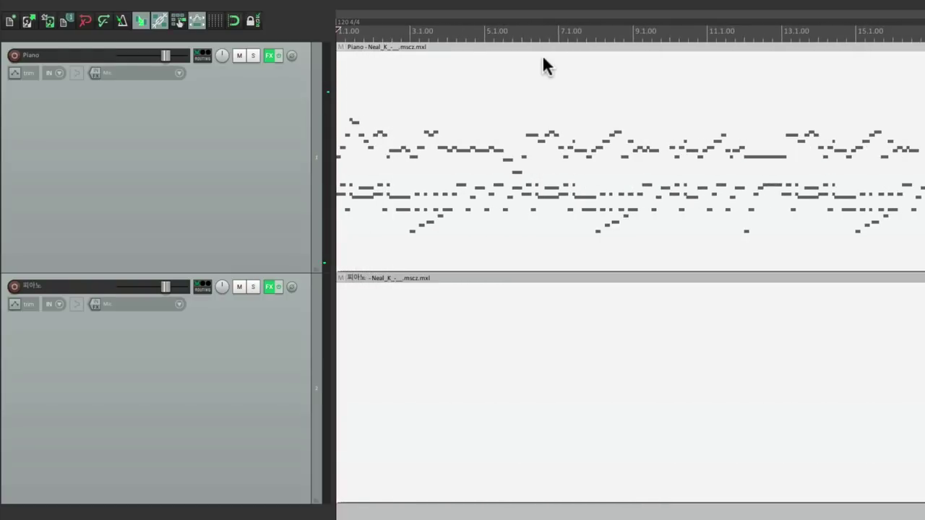
{"action": "left_click_drag", "start_coordinate": [543, 54], "coordinate": [562, 91]}
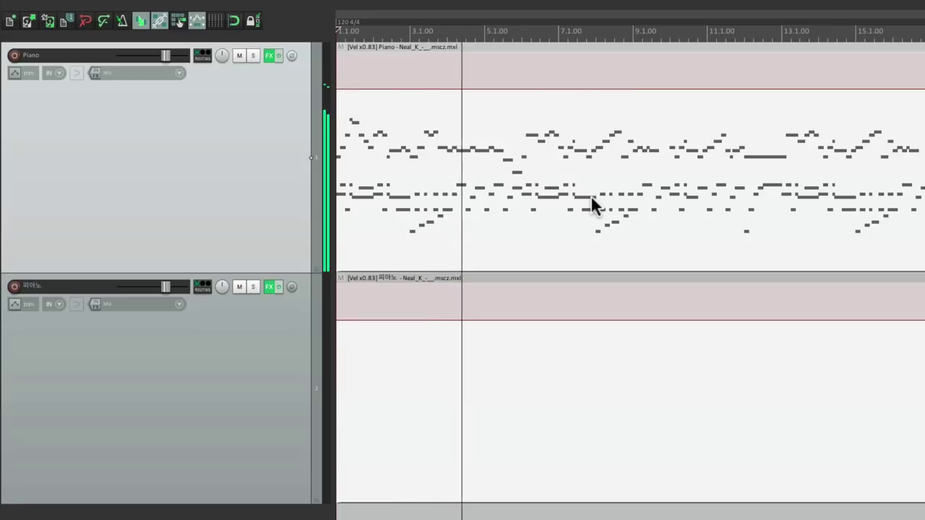
{"action": "key", "text": "space"}
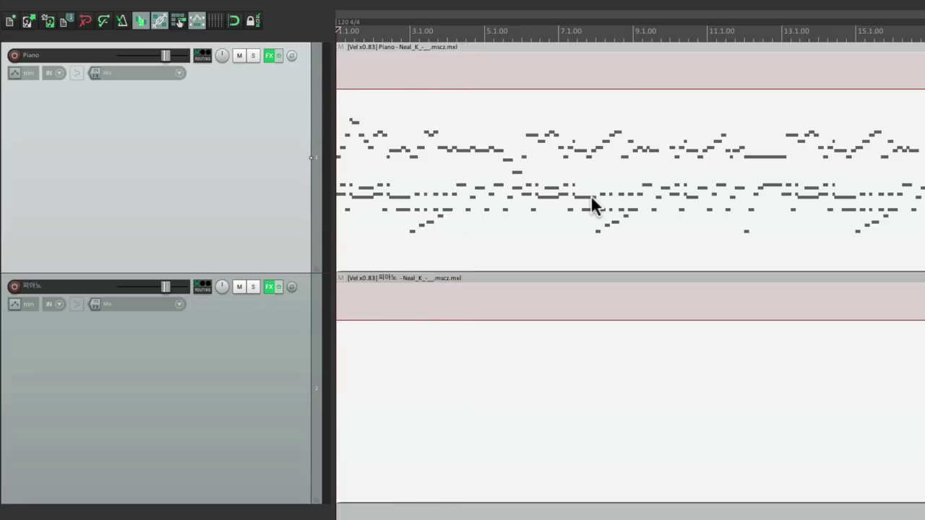
Step: Turn on grid lines and play the duet from bar 20
{"action": "scroll", "coordinate": [661, 211], "scroll_direction": "right", "scroll_amount": 10}
{"action": "scroll", "coordinate": [578, 210], "scroll_direction": "up", "scroll_amount": 3}
{"action": "scroll", "coordinate": [578, 208], "scroll_direction": "up", "scroll_amount": 1}
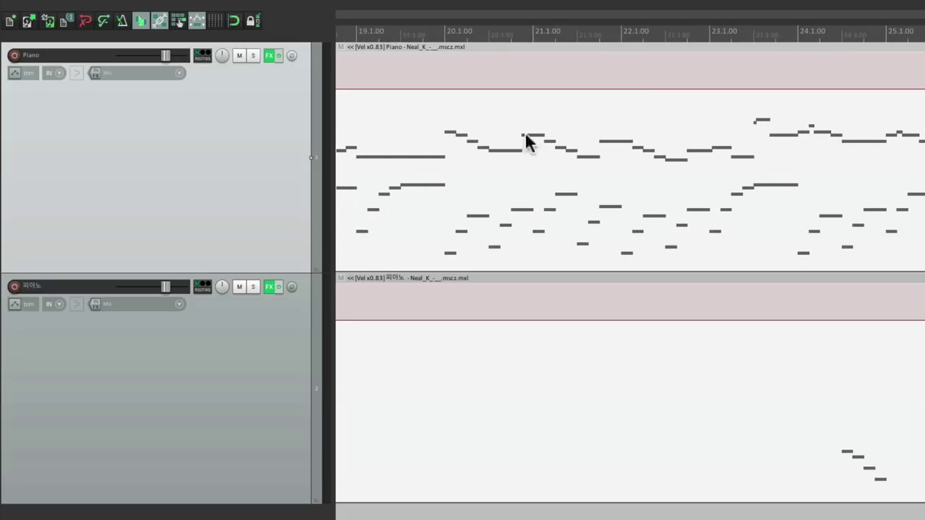
{"action": "key", "text": "alt+g"}
{"action": "left_click", "coordinate": [445, 30]}
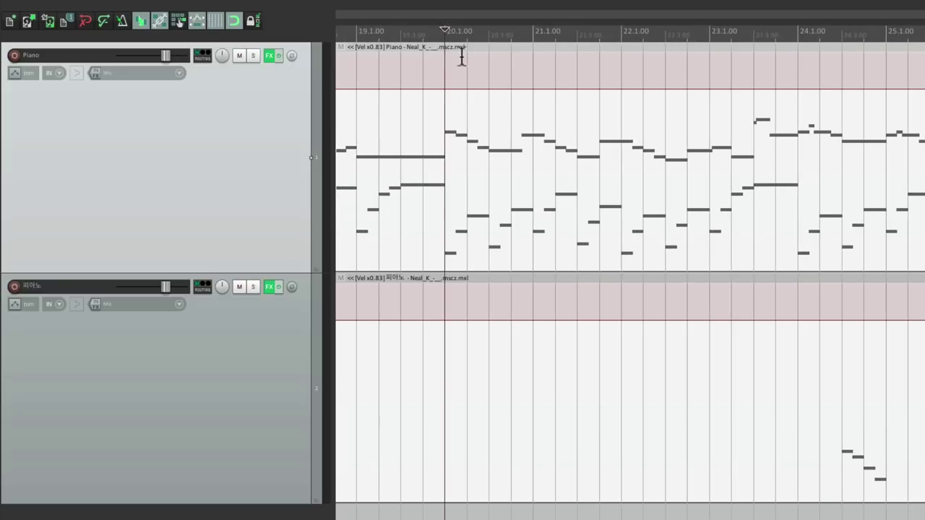
{"action": "key", "text": "space"}
{"action": "scroll", "coordinate": [489, 170], "scroll_direction": "up", "scroll_amount": 2}
{"action": "scroll", "coordinate": [491, 172], "scroll_direction": "up", "scroll_amount": 2}
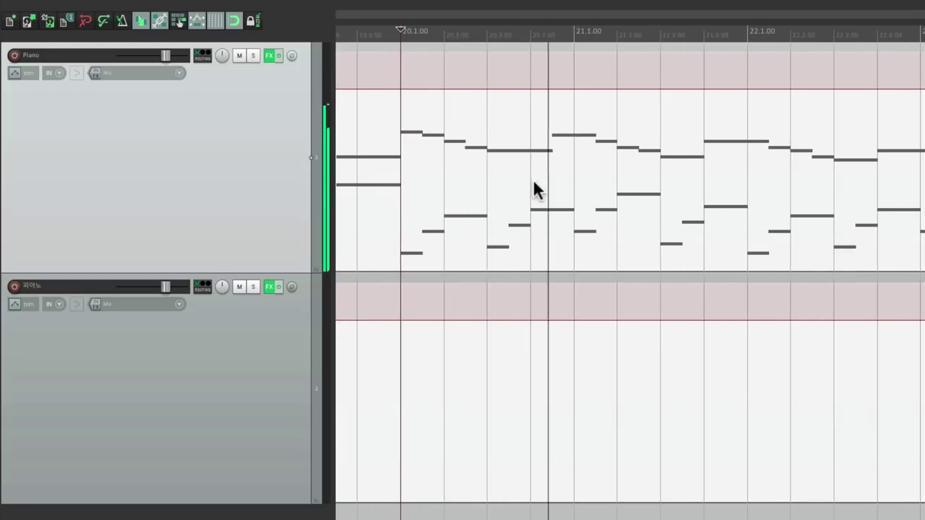
{"action": "scroll", "coordinate": [535, 182], "scroll_direction": "down", "scroll_amount": 2}
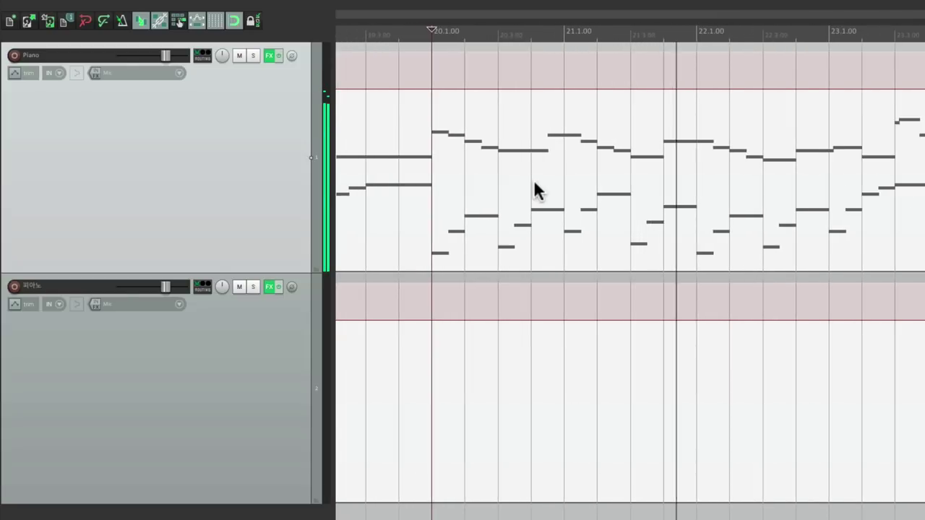
{"action": "scroll", "coordinate": [535, 184], "scroll_direction": "right", "scroll_amount": 1}
{"action": "key", "text": "space"}
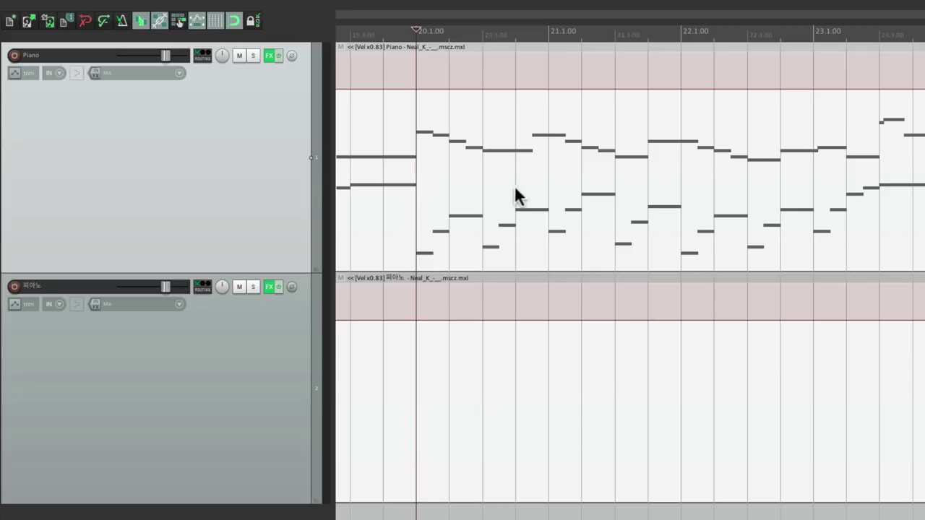
Step: Open the Piano part in the MIDI editor, bring up Quantize Events, and audition it
{"action": "double_click", "coordinate": [514, 190]}
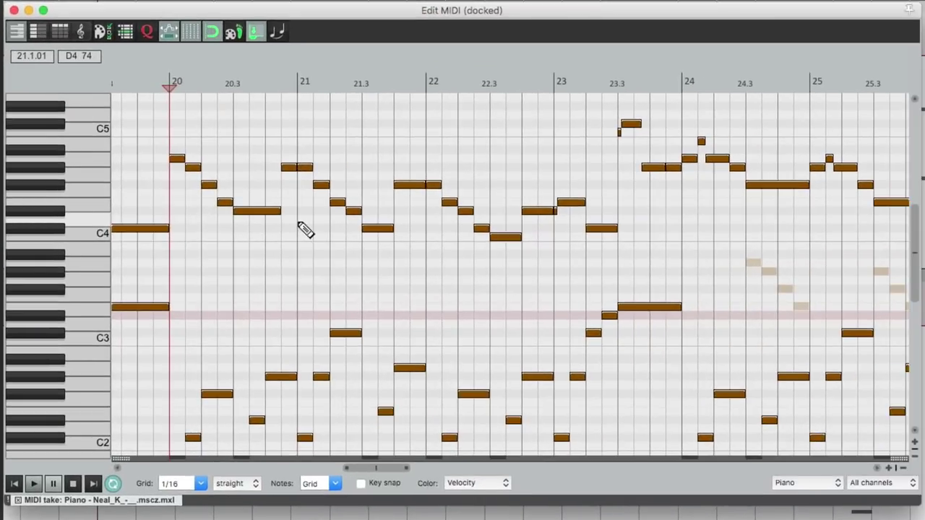
{"action": "left_click", "coordinate": [148, 34]}
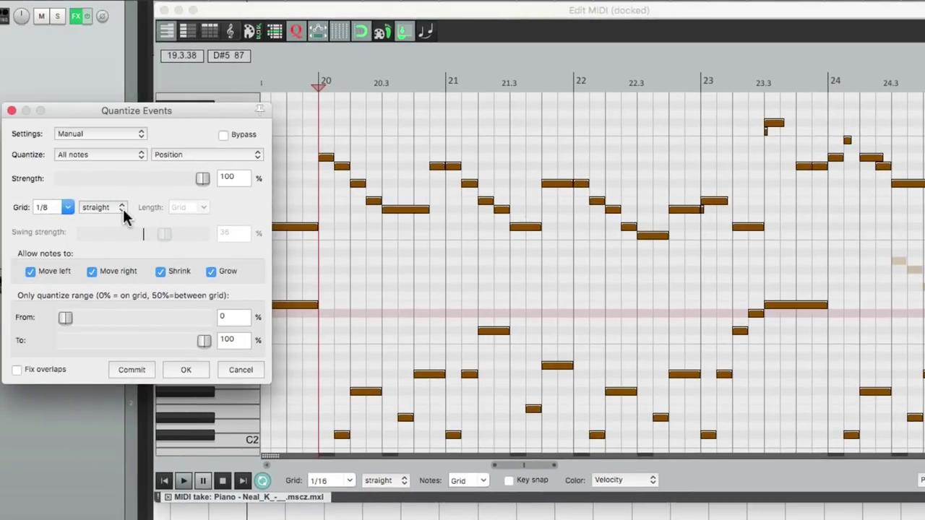
{"action": "key", "text": "space"}
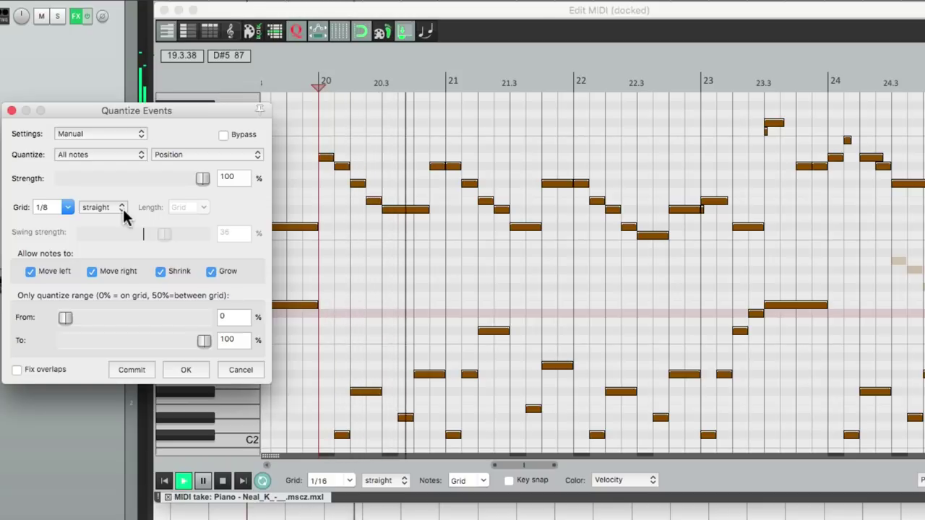
{"action": "key", "text": "space"}
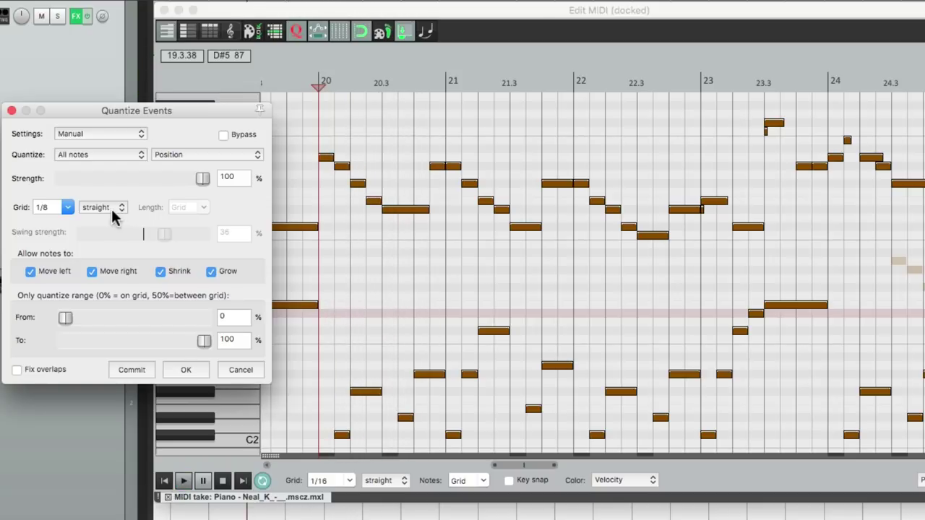
Step: Set the quantize grid to swing at about 34% strength and audition the result
{"action": "left_click", "coordinate": [112, 209]}
{"action": "left_click", "coordinate": [93, 240]}
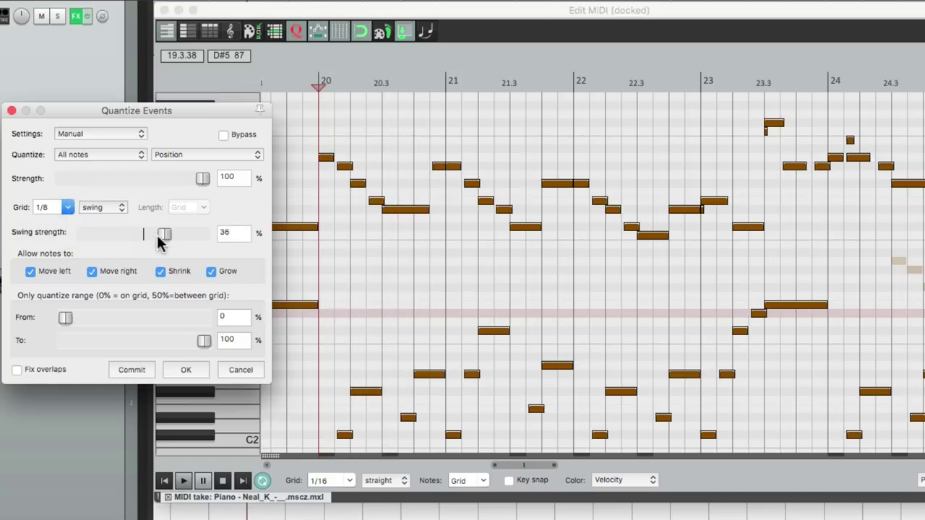
{"action": "mouse_move", "coordinate": [165, 234]}
{"action": "left_mouse_down"}
{"action": "mouse_move", "coordinate": [155, 234]}
{"action": "mouse_move", "coordinate": [165, 237]}
{"action": "left_mouse_up"}
{"action": "key", "text": "space"}
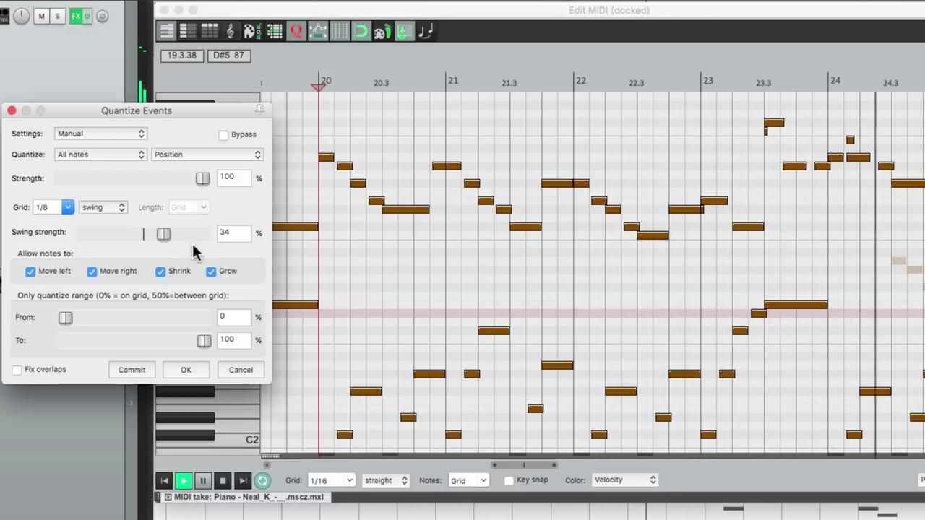
{"action": "key", "text": "space"}
Step: Compare with Bypass on, then uncheck Bypass to apply the swing and play it back
{"action": "left_click", "coordinate": [227, 133]}
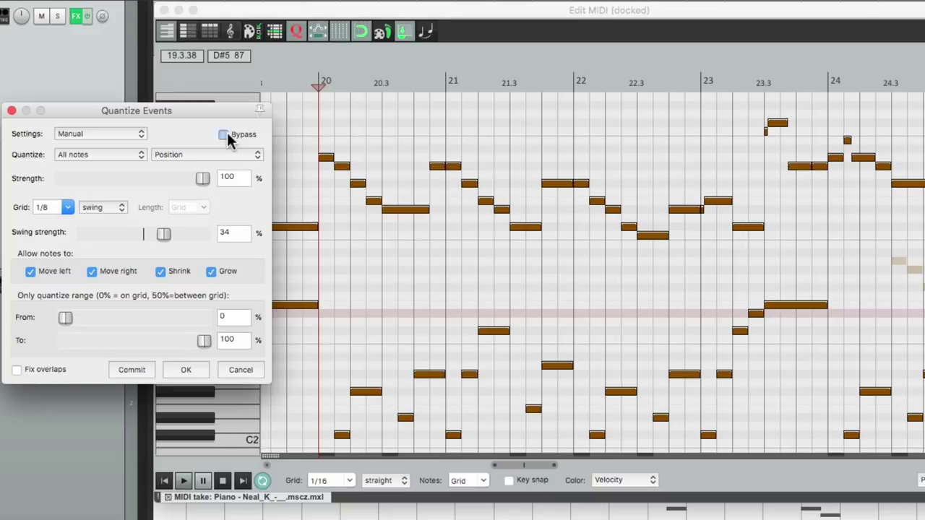
{"action": "key", "text": "space"}
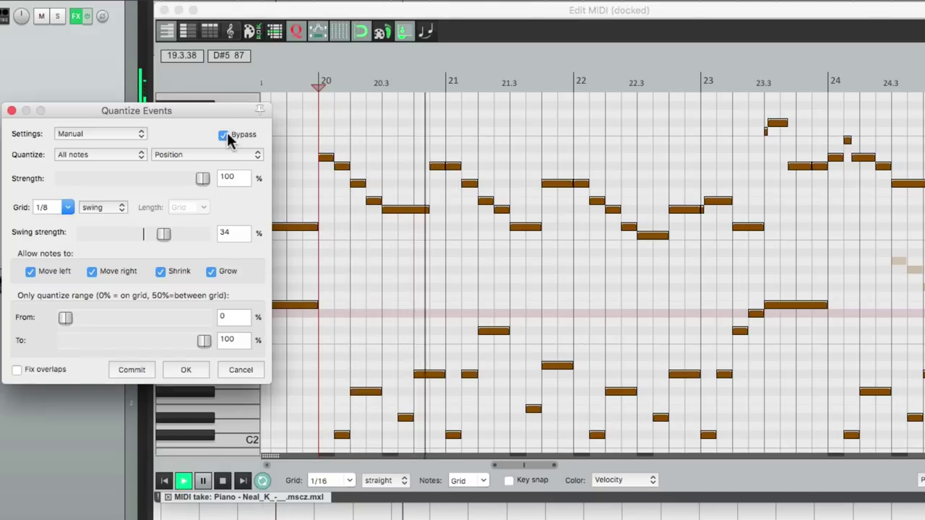
{"action": "key", "text": "space"}
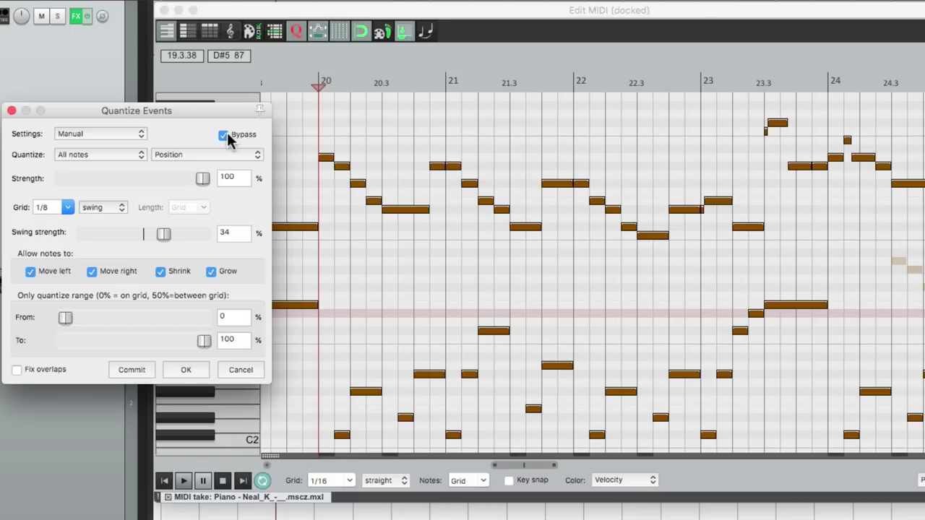
{"action": "left_click", "coordinate": [226, 133]}
{"action": "key", "text": "space"}
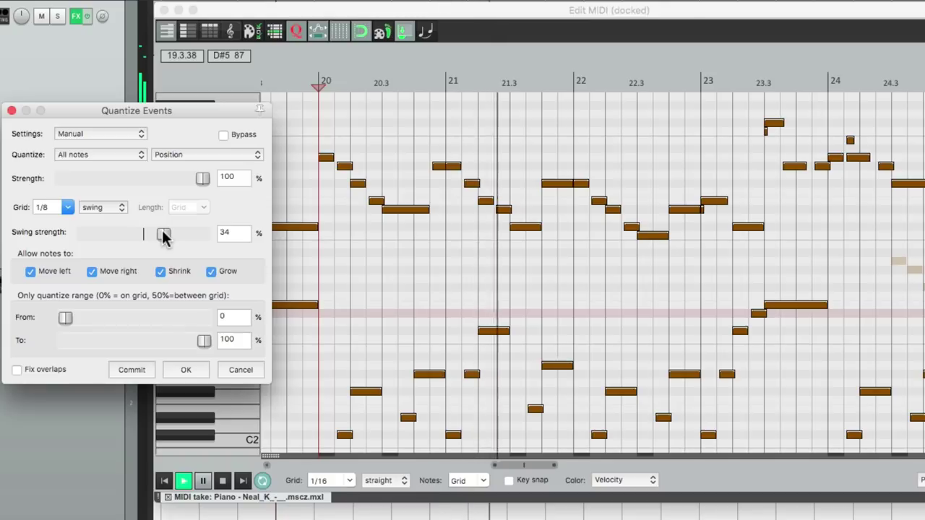
{"action": "key", "text": "space"}
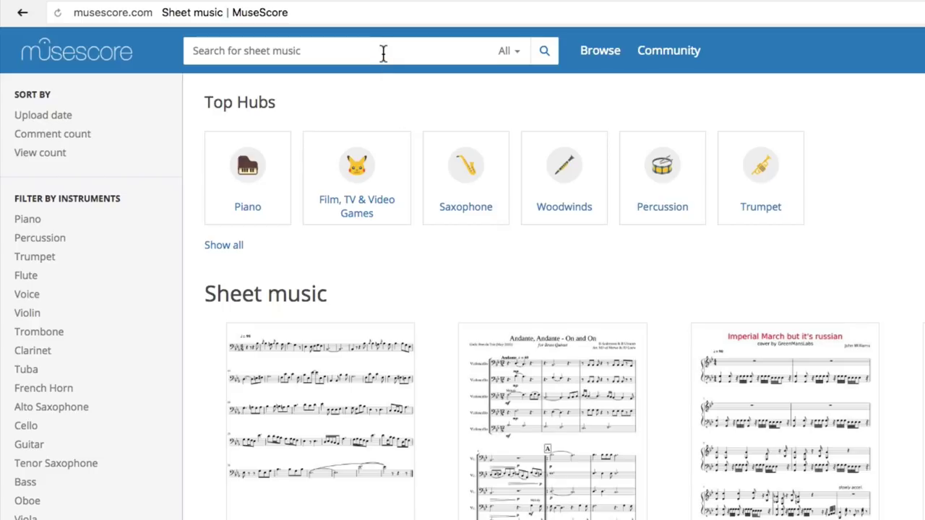
Step: Search musescore.com for 'true colors' and filter results to 3 instruments
{"action": "type", "text": "true colors"}
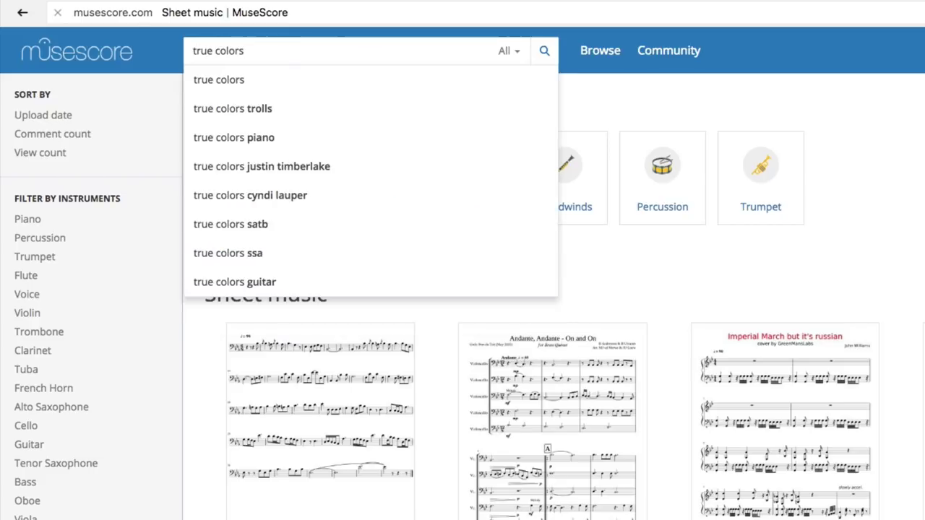
{"action": "key", "text": "Return"}
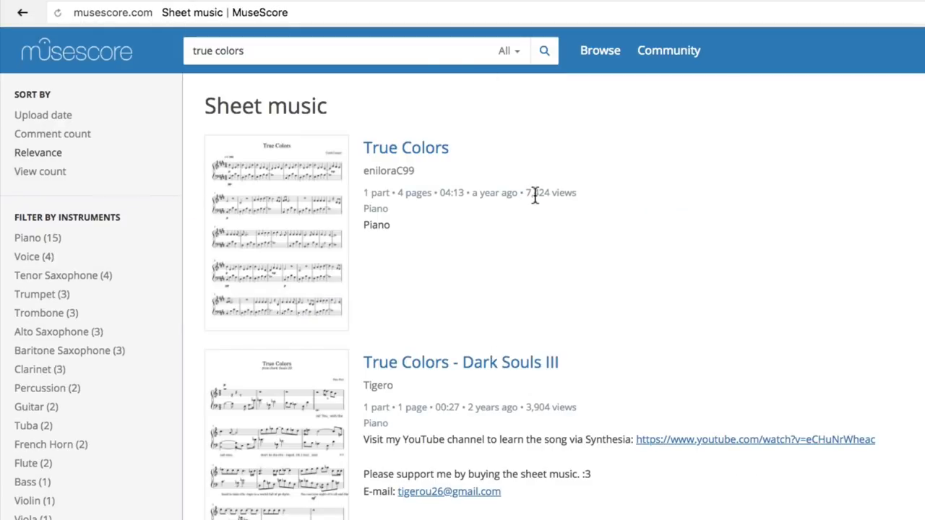
{"action": "scroll", "coordinate": [145, 394], "scroll_direction": "down", "scroll_amount": 10}
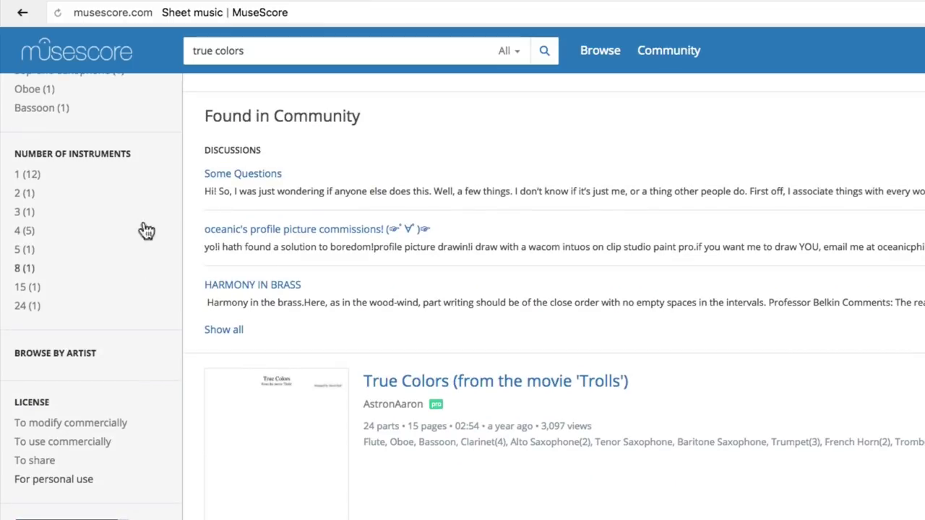
{"action": "left_click", "coordinate": [22, 214]}
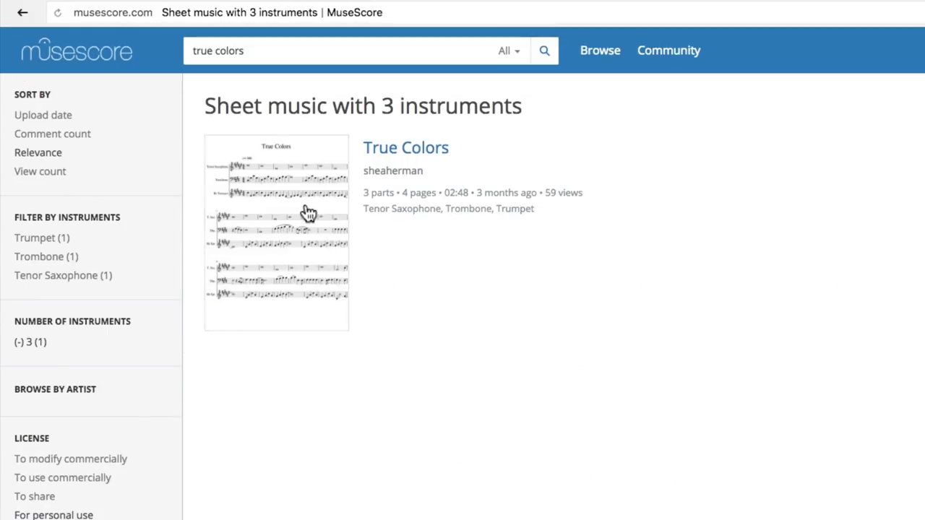
Step: Open the True Colors trio score on MuseScore, preview it briefly, and show its download formats
{"action": "left_click", "coordinate": [306, 210]}
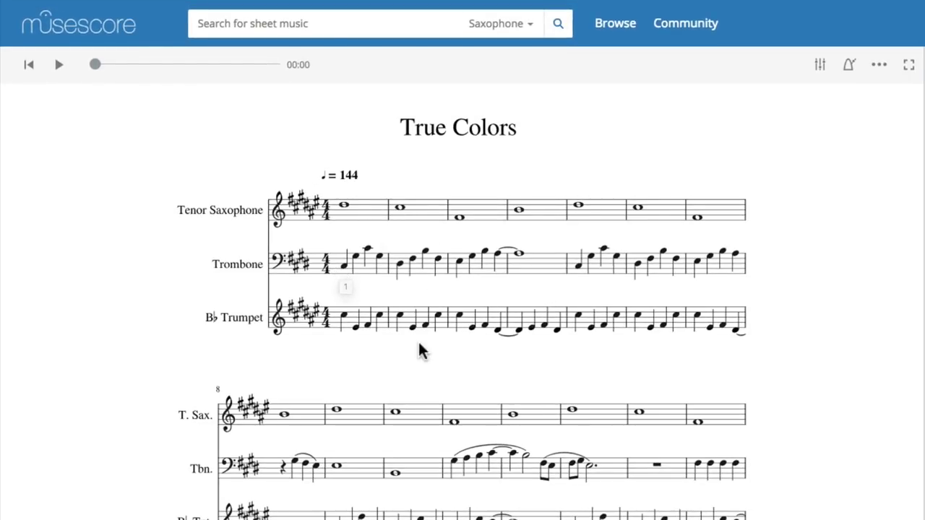
{"action": "left_click", "coordinate": [57, 65]}
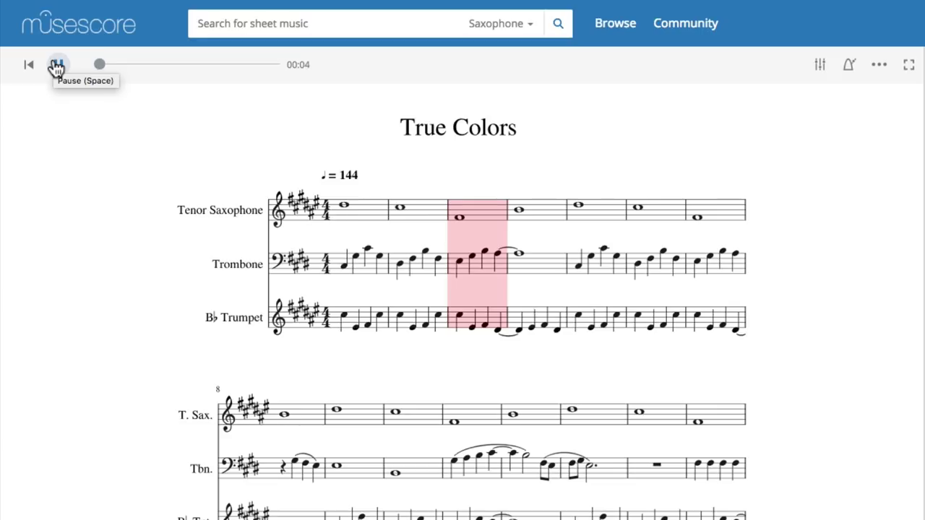
{"action": "left_click", "coordinate": [57, 65]}
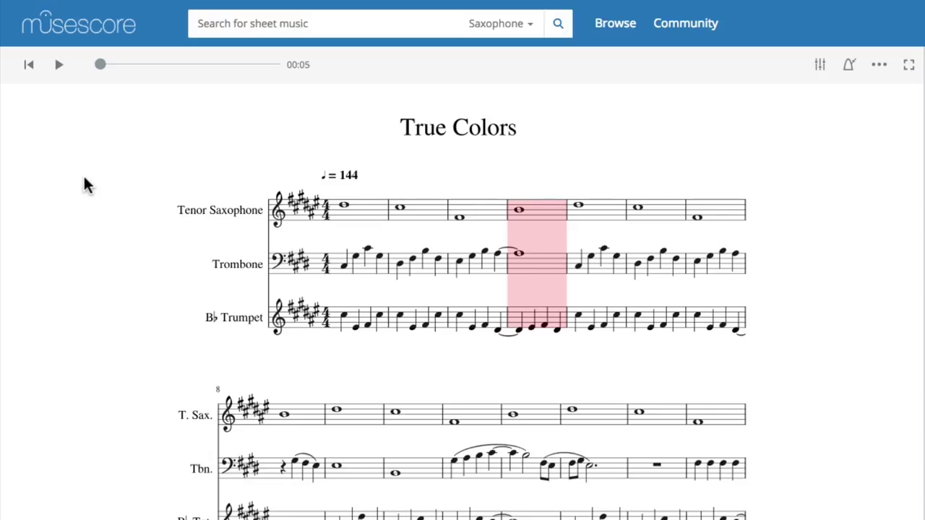
{"action": "left_click", "coordinate": [842, 152]}
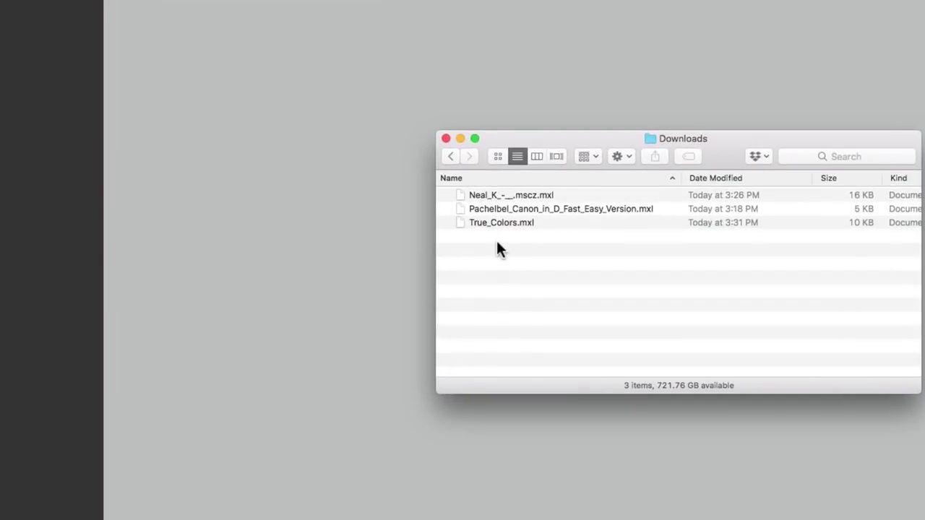
Step: Drag True_Colors.mxl from Downloads into REAPER and confirm the MIDI File Import dialog
{"action": "left_click", "coordinate": [501, 224]}
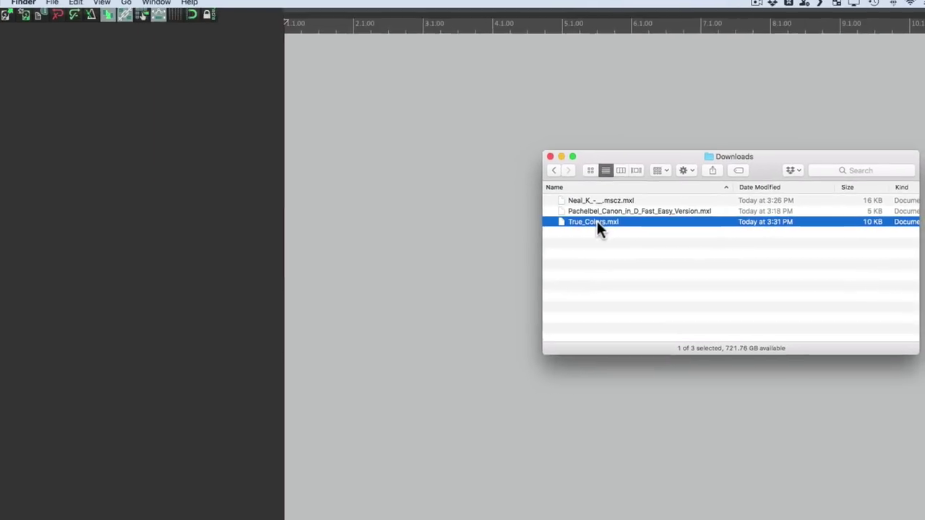
{"action": "left_click_drag", "start_coordinate": [506, 222], "coordinate": [175, 279]}
{"action": "left_click", "coordinate": [437, 206]}
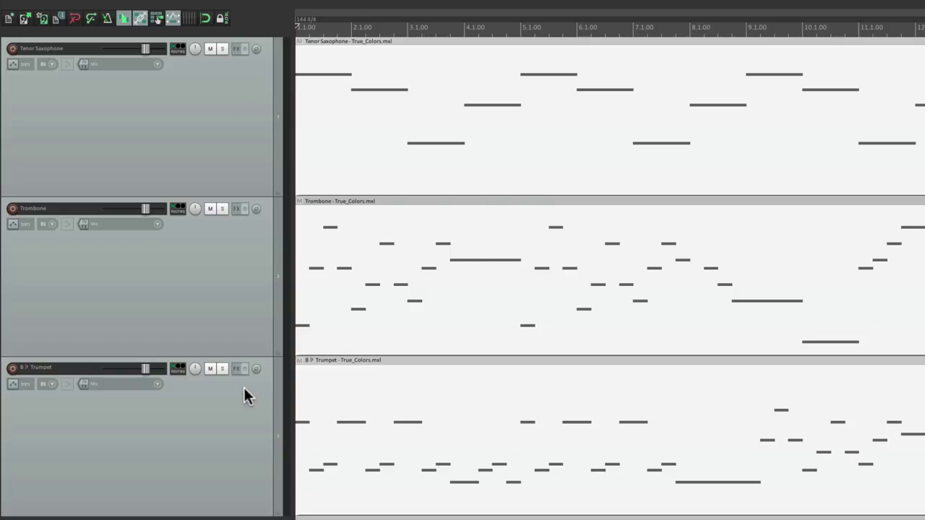
Step: Load an FX chain from FX Chains > Pianos on the Trumpet track
{"action": "right_click", "coordinate": [235, 369]}
{"action": "mouse_move", "coordinate": [237, 402]}
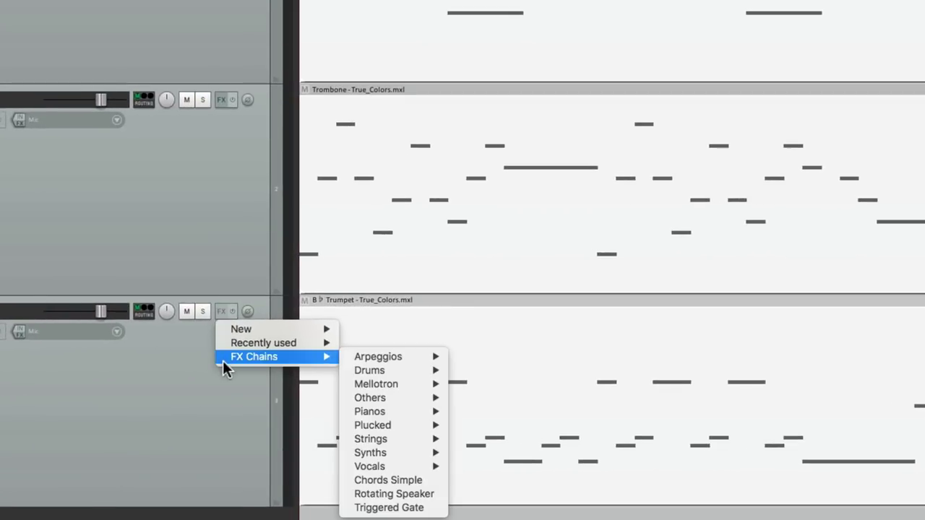
{"action": "mouse_move", "coordinate": [389, 414]}
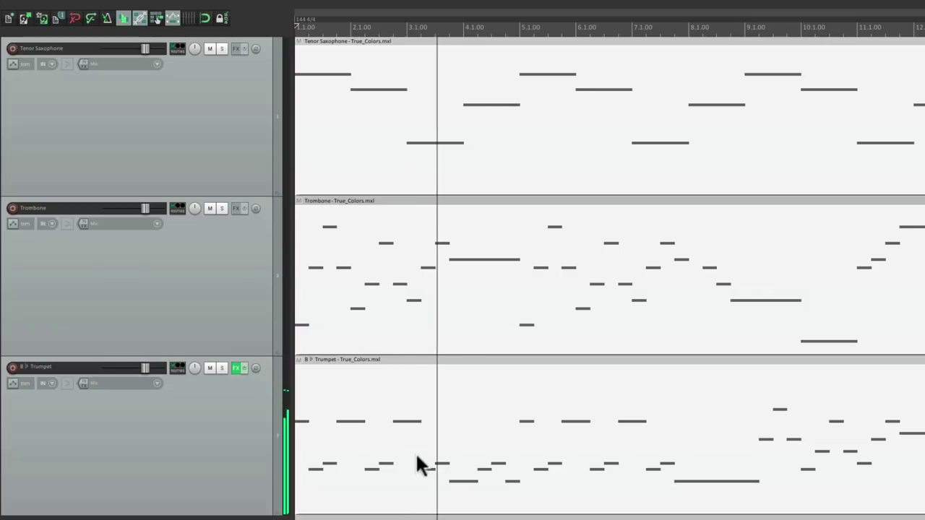
Step: Scale the Trumpet item's velocity down to x0.88 and play it back
{"action": "key", "text": "space"}
{"action": "left_click", "coordinate": [416, 451]}
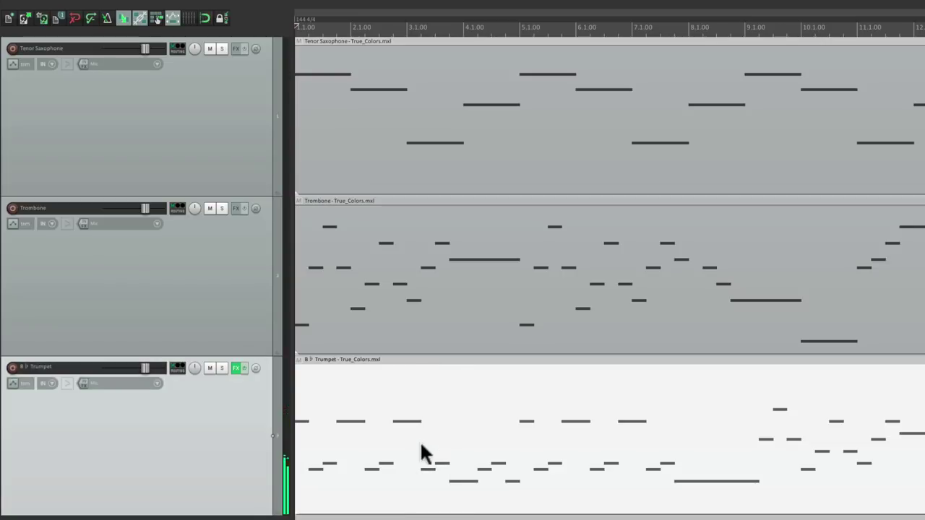
{"action": "left_click_drag", "start_coordinate": [450, 366], "coordinate": [481, 383]}
{"action": "key", "text": "space"}
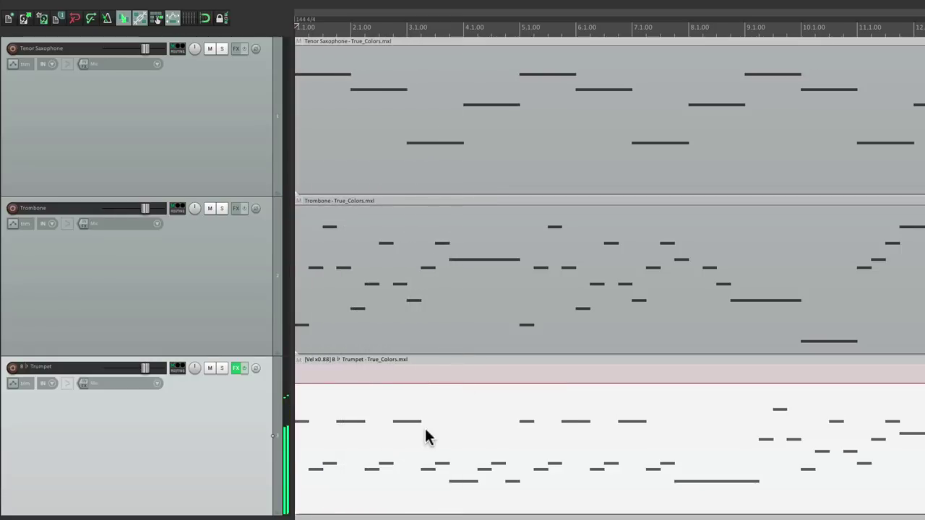
{"action": "key", "text": "space"}
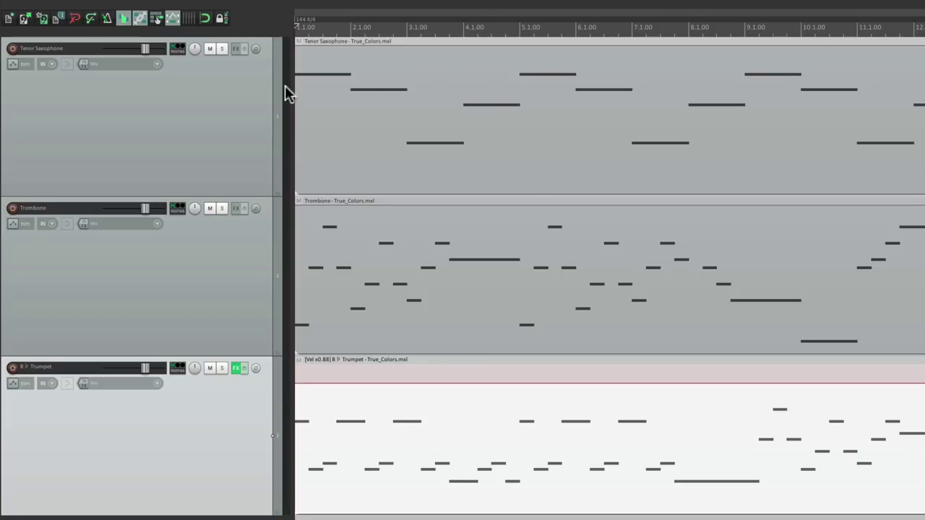
Step: Put the Big Hard Strings chain on Tenor Saxophone, cut its item velocity to x0.53, and play
{"action": "right_click", "coordinate": [235, 50]}
{"action": "mouse_move", "coordinate": [239, 85]}
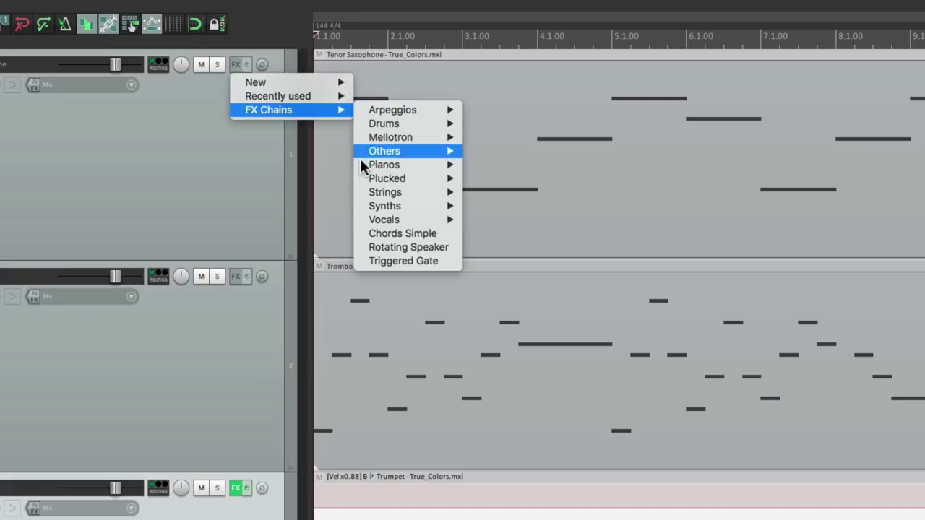
{"action": "mouse_move", "coordinate": [329, 144]}
{"action": "left_click", "coordinate": [504, 192]}
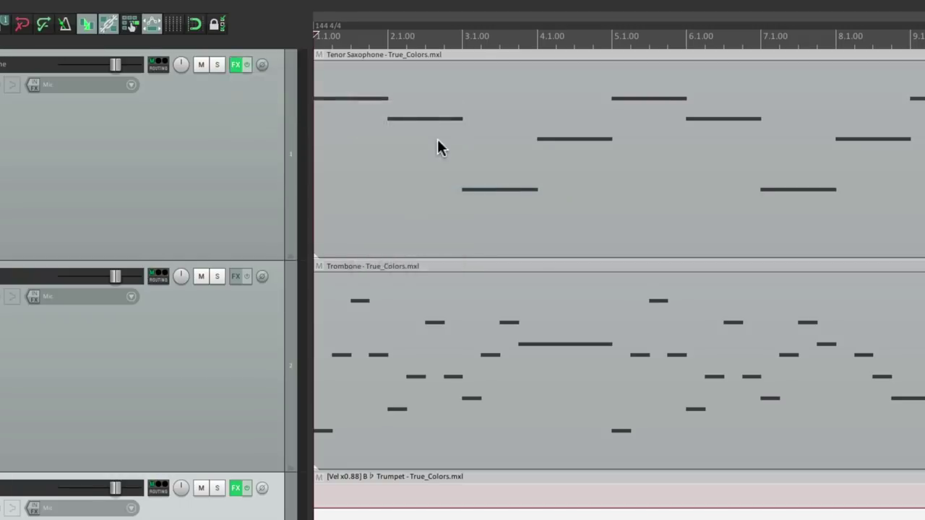
{"action": "left_click_drag", "start_coordinate": [465, 46], "coordinate": [467, 118]}
{"action": "key", "text": "space"}
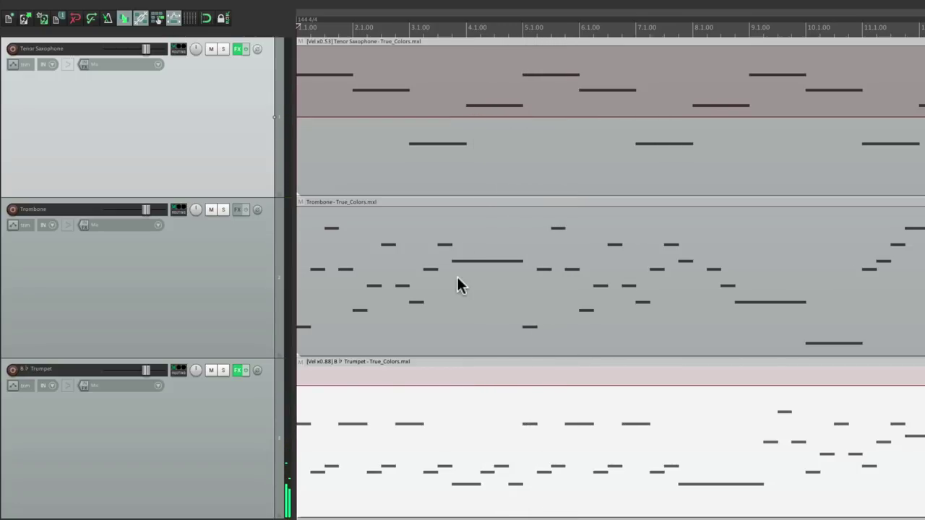
Step: Load the Mellotron Flute FX chain on the Trombone track and close the sampler windows
{"action": "right_click", "coordinate": [241, 209]}
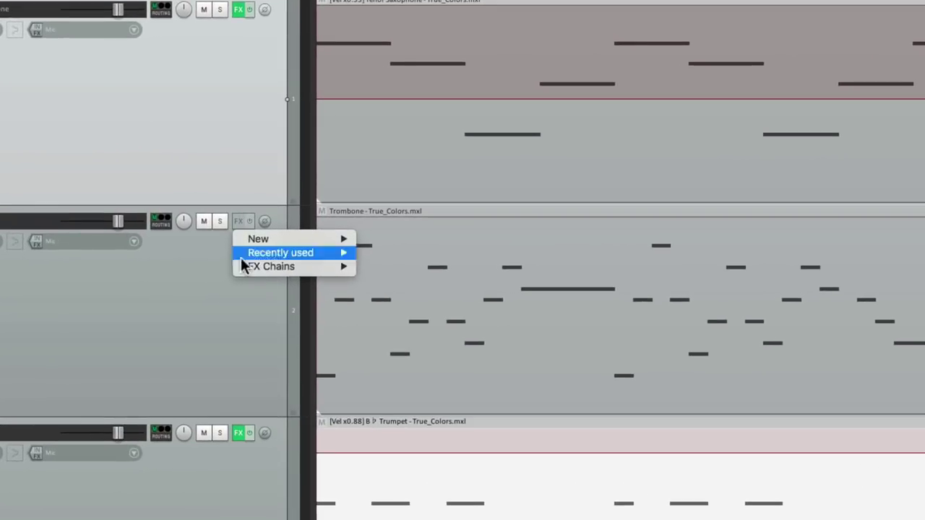
{"action": "mouse_move", "coordinate": [261, 244]}
{"action": "mouse_move", "coordinate": [336, 265]}
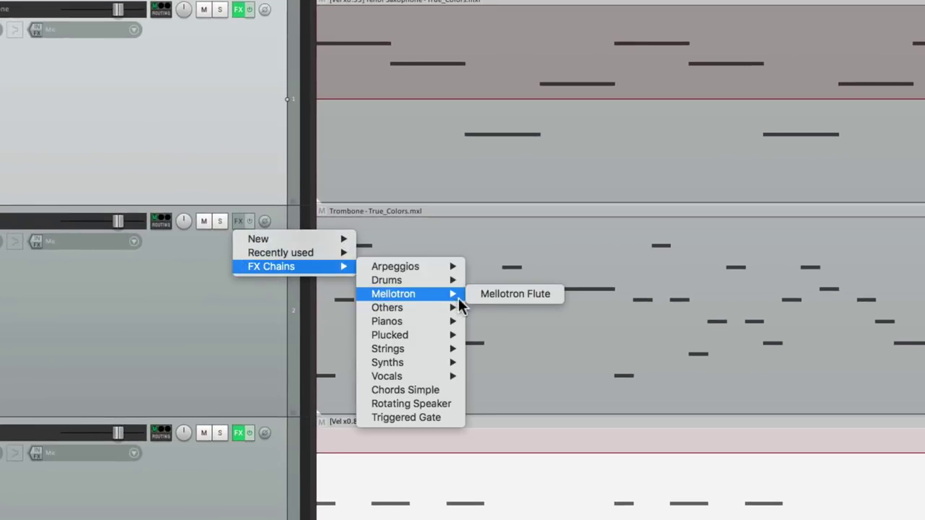
{"action": "left_click", "coordinate": [482, 291]}
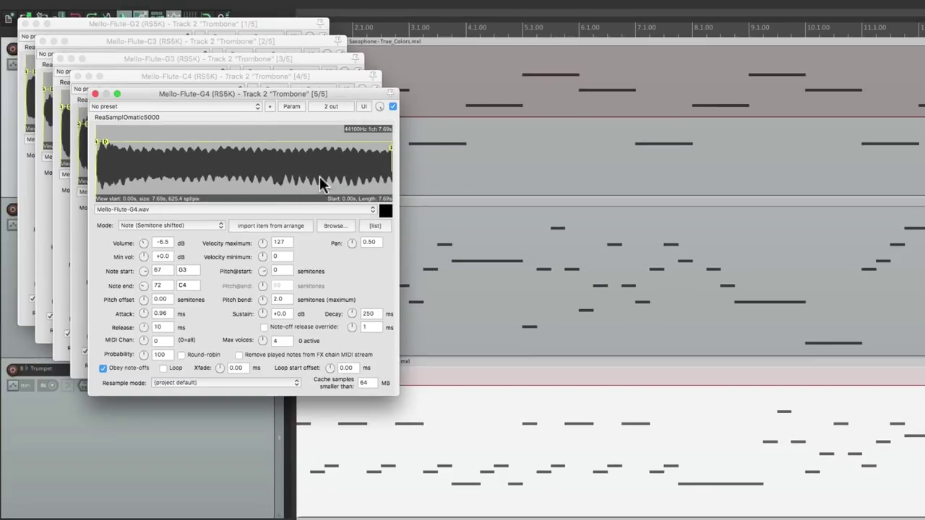
{"action": "left_click", "coordinate": [95, 93]}
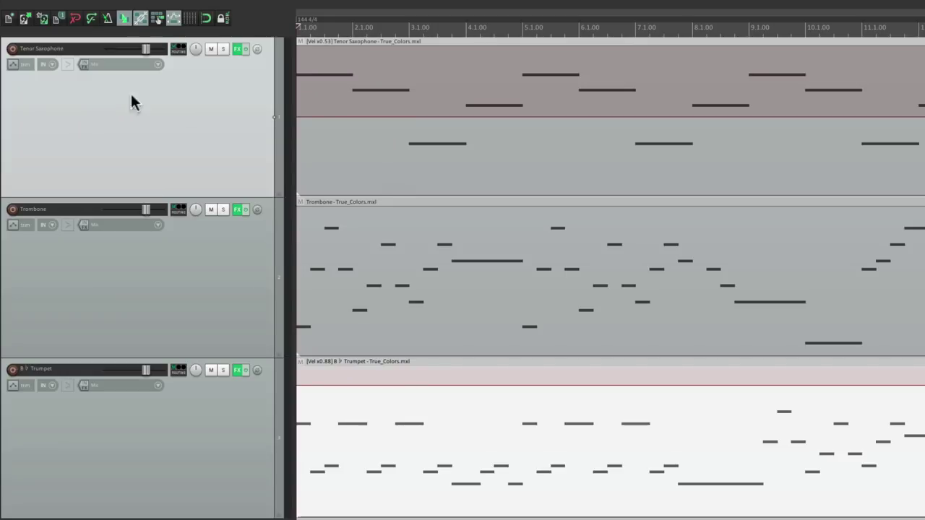
Step: Play the arrangement while lowering the Trombone volume to about -3.7 dB
{"action": "key", "text": "space"}
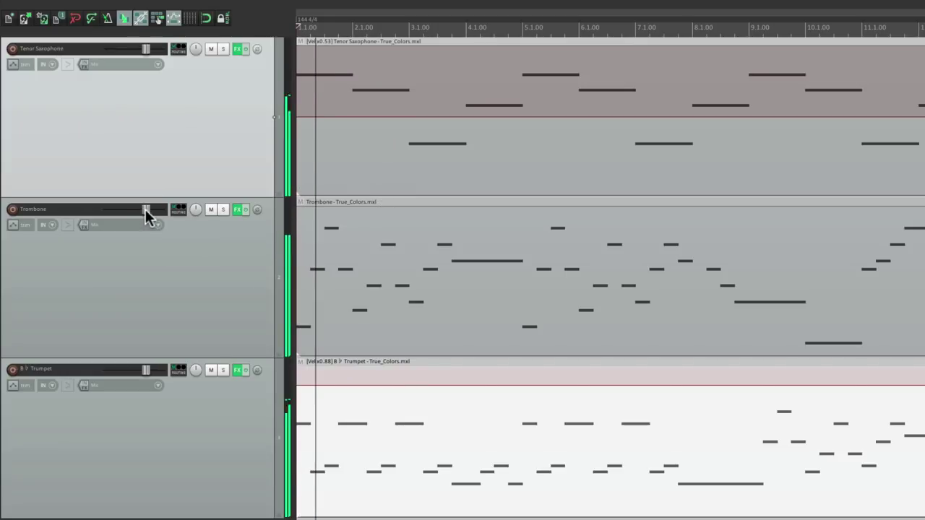
{"action": "left_click_drag", "start_coordinate": [146, 209], "coordinate": [143, 213]}
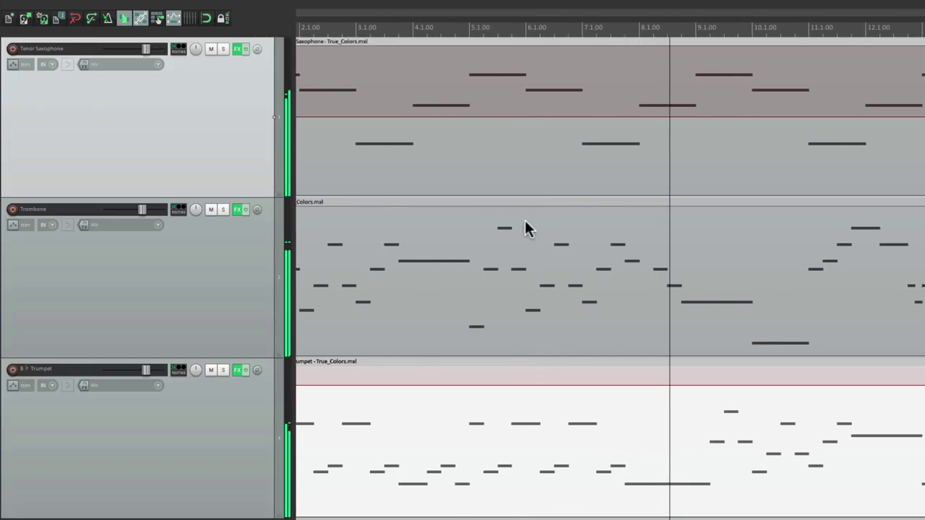
{"action": "key", "text": "space"}
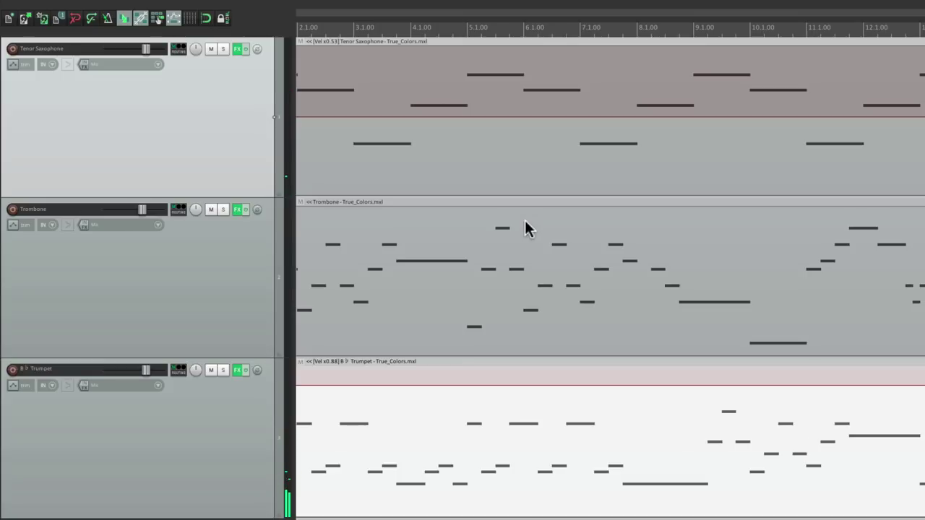
Step: Open the Trombone item in notation view and play the three-staff score through bar 16
{"action": "double_click", "coordinate": [525, 221]}
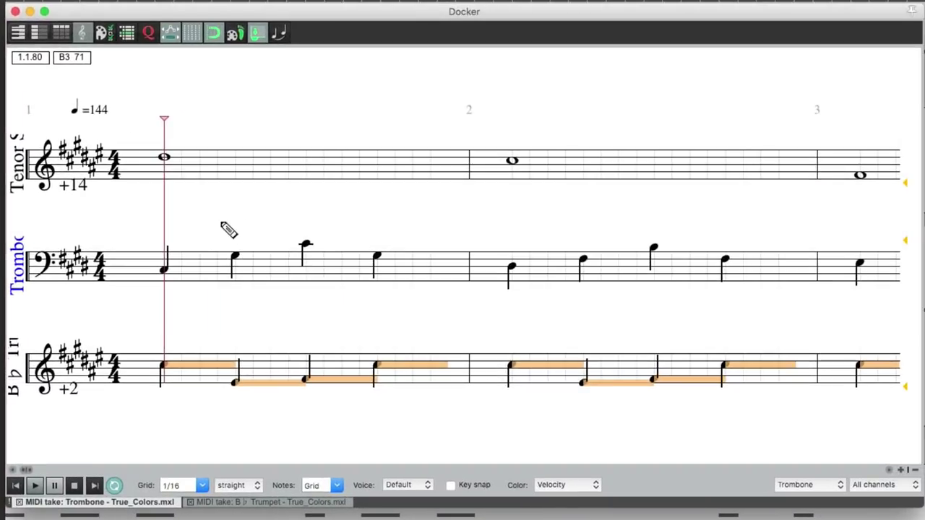
{"action": "key", "text": "space"}
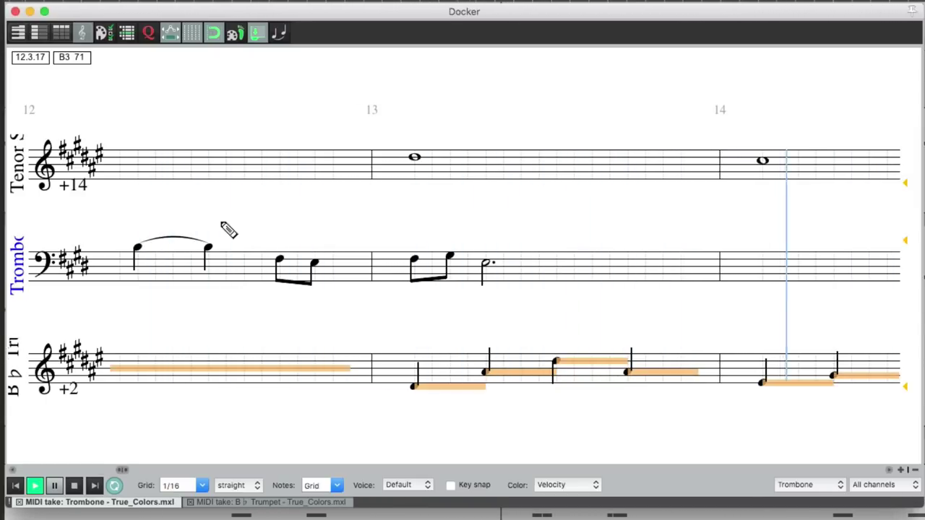
{"action": "key", "text": "space"}
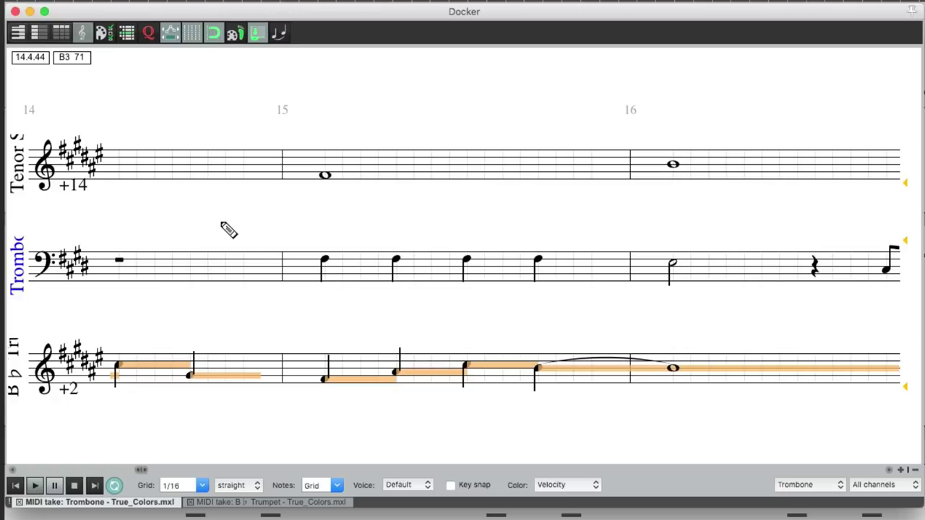